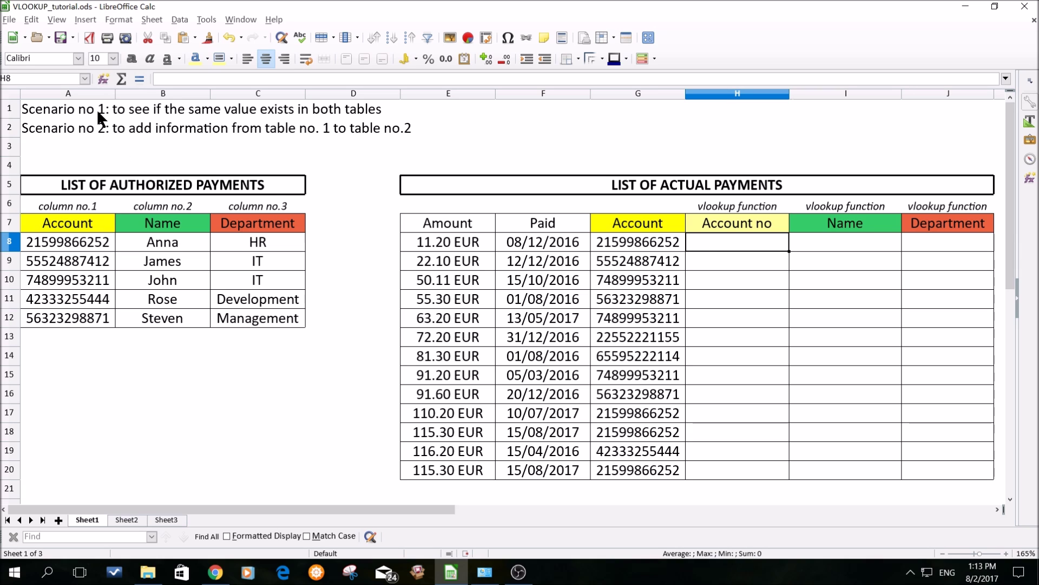
Step: Start a VLOOKUP in H8 from the Function Wizard by searching 'vlook', with the dialog moved aside
{"action": "left_click", "coordinate": [101, 80]}
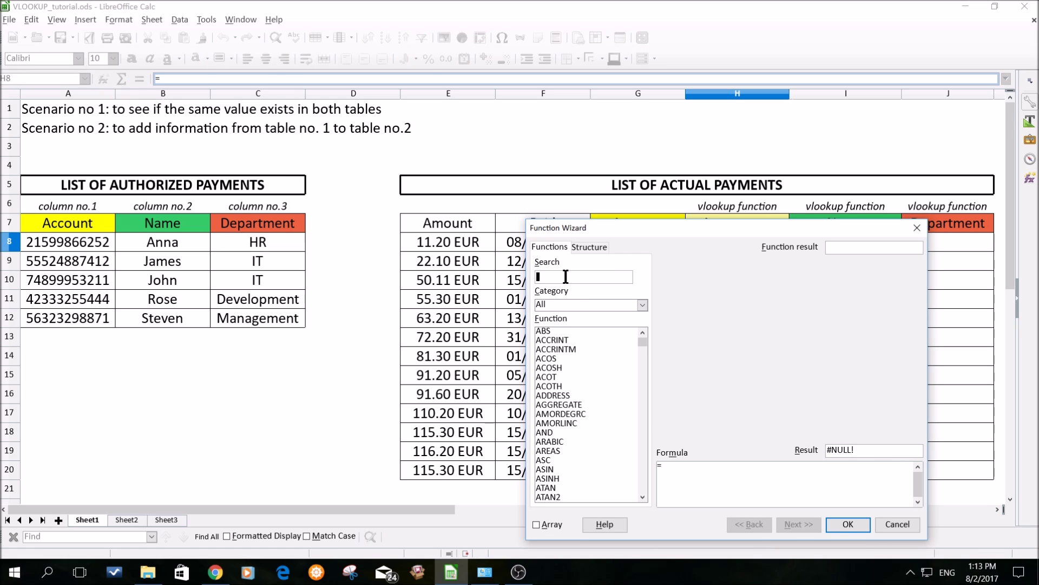
{"action": "type", "text": "vlook"}
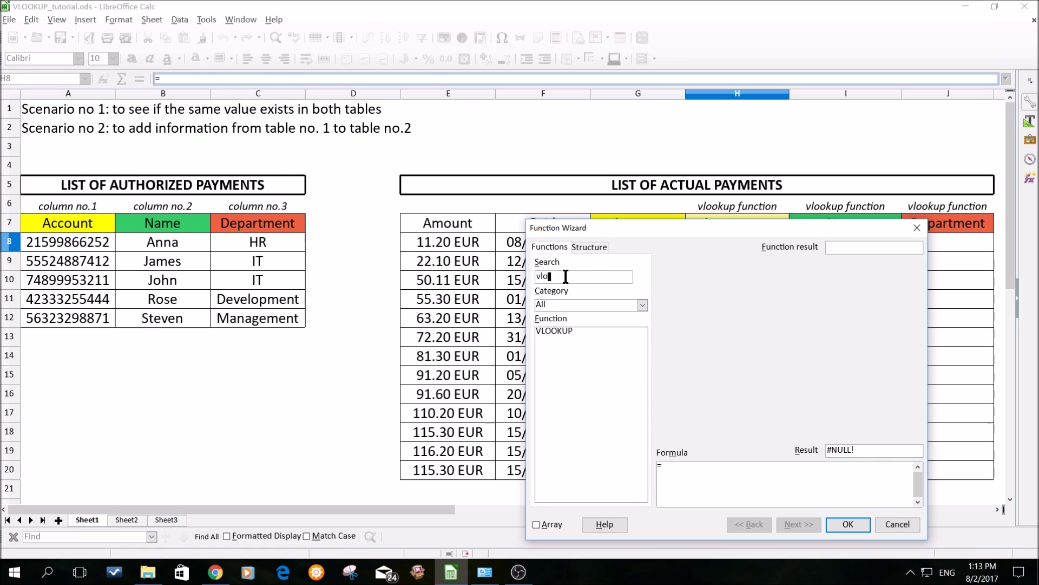
{"action": "left_click", "coordinate": [553, 332]}
{"action": "left_click", "coordinate": [804, 525]}
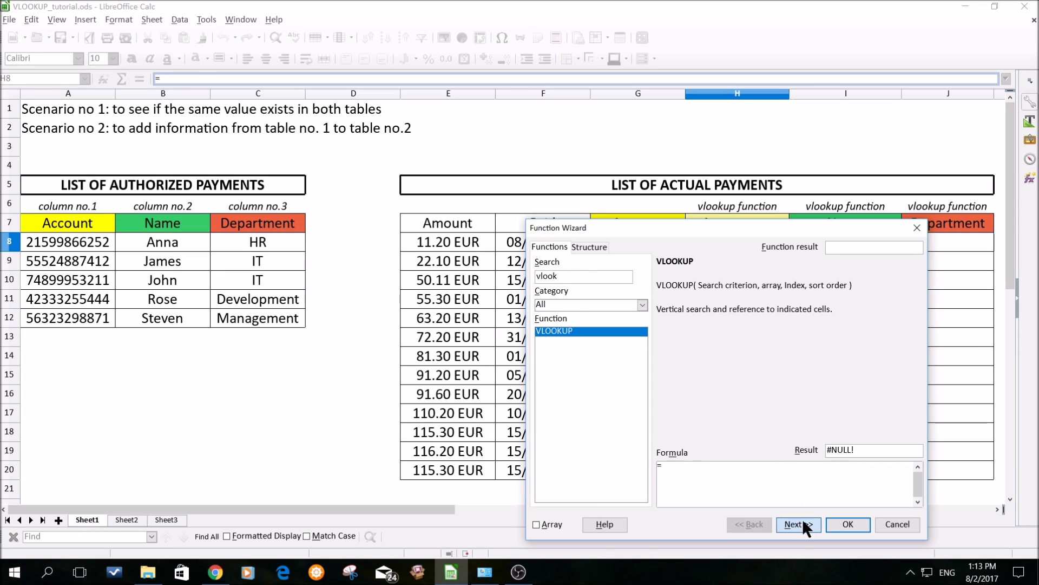
{"action": "left_click_drag", "start_coordinate": [657, 233], "coordinate": [545, 313]}
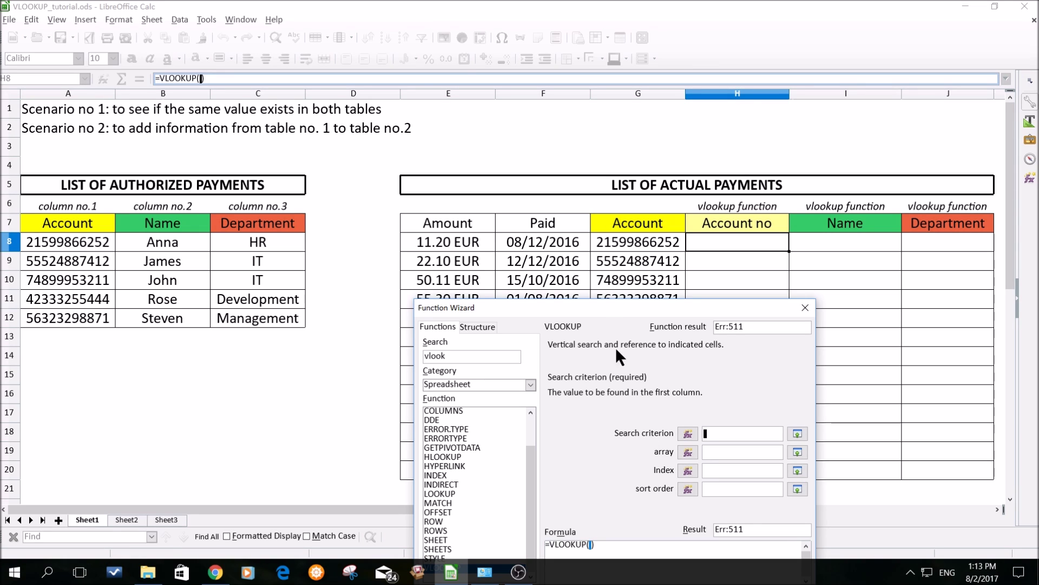
Step: Set VLOOKUP's search criterion to G8, array to A7:C12 and column index to 1
{"action": "left_click", "coordinate": [643, 246]}
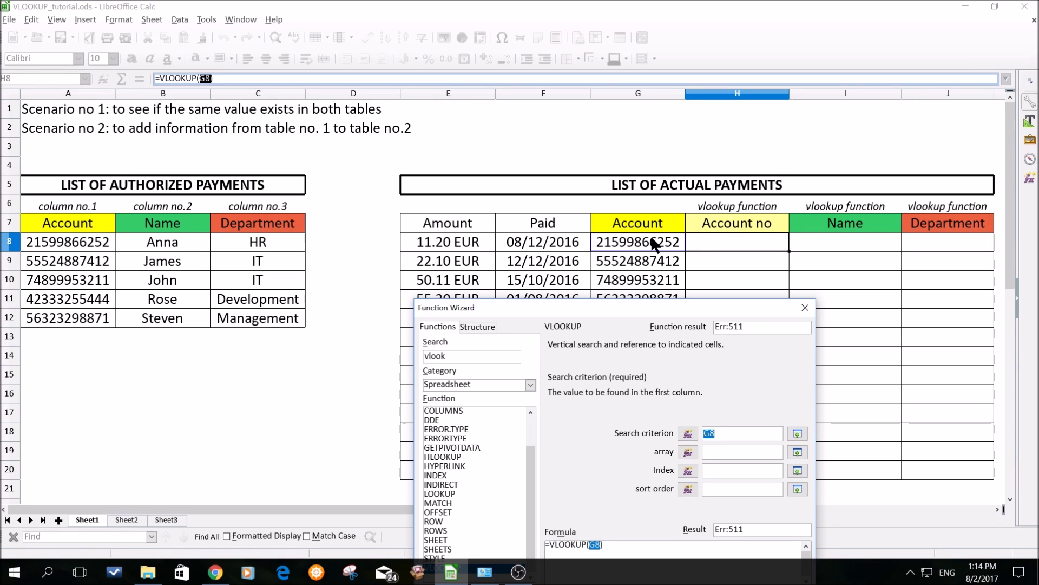
{"action": "left_click", "coordinate": [710, 453]}
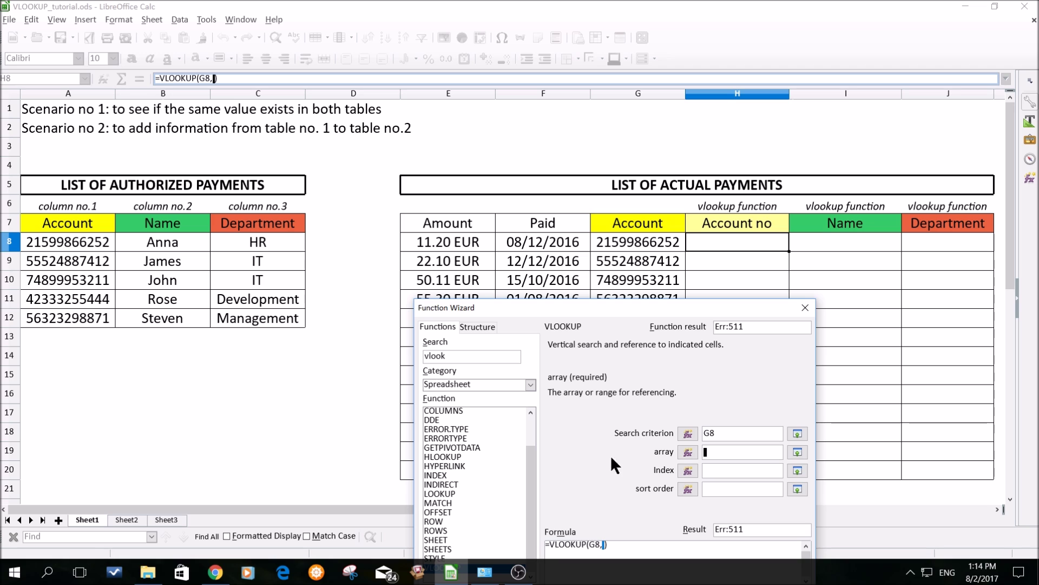
{"action": "left_click", "coordinate": [90, 221]}
{"action": "left_click_drag", "start_coordinate": [109, 223], "coordinate": [281, 313]}
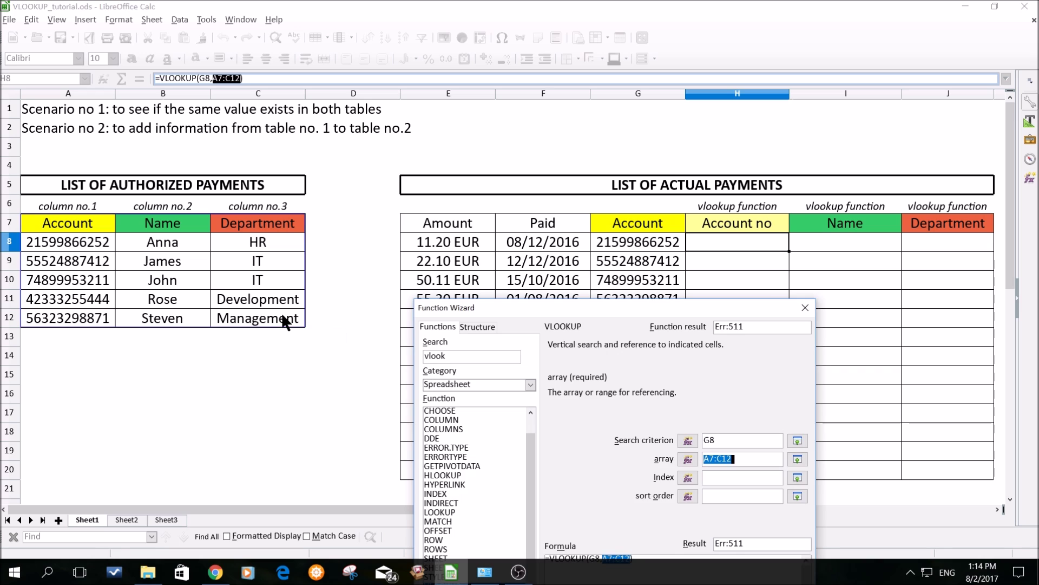
{"action": "left_click", "coordinate": [712, 477]}
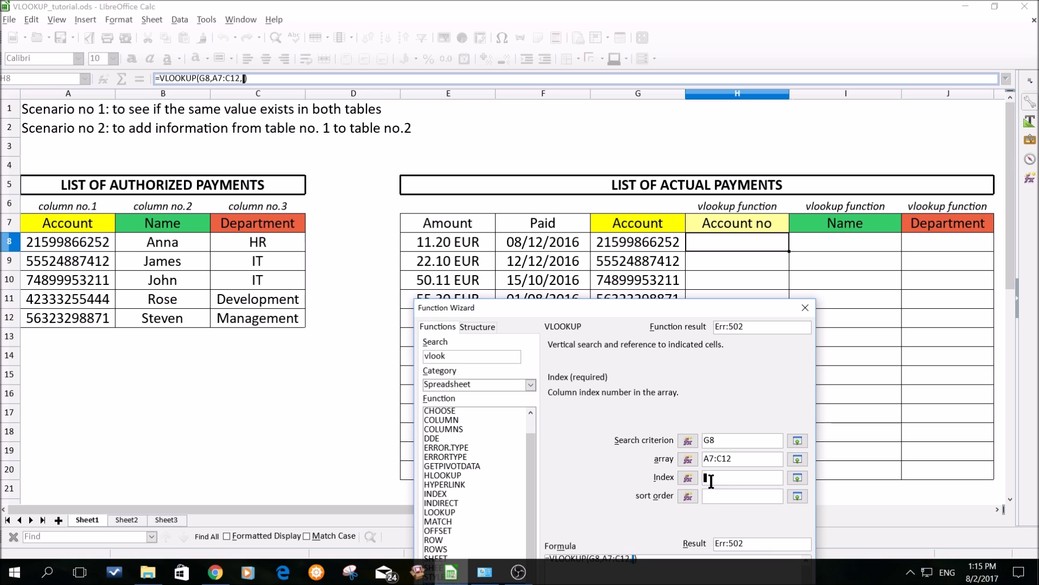
{"action": "type", "text": "1"}
{"action": "left_click_drag", "start_coordinate": [654, 305], "coordinate": [591, 144]}
Step: Enter the H8 lookup, fill it down to H20, and check the copied formulas in H10 and H8
{"action": "left_click", "coordinate": [671, 456]}
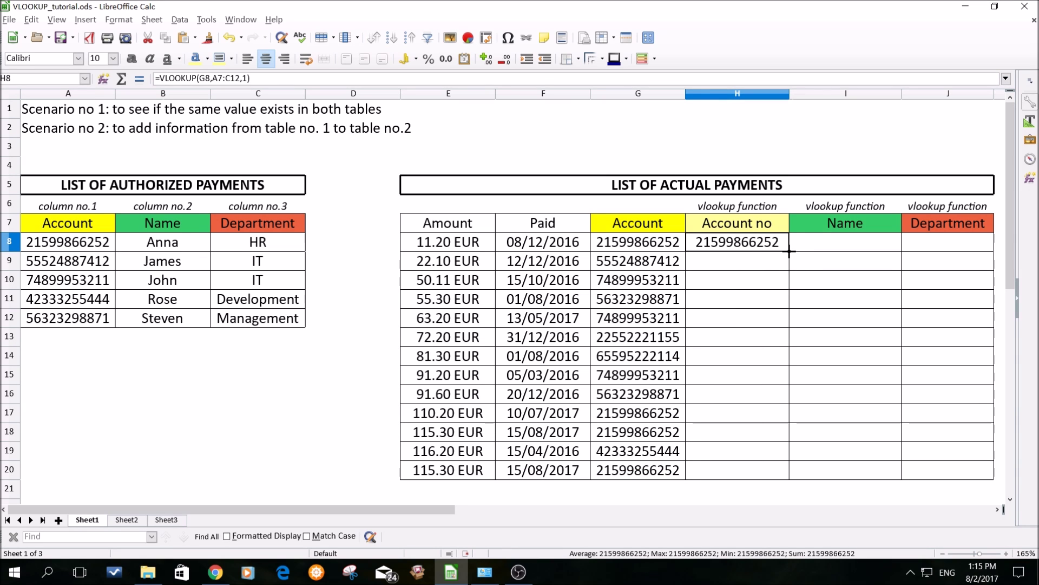
{"action": "left_click_drag", "start_coordinate": [789, 252], "coordinate": [780, 469]}
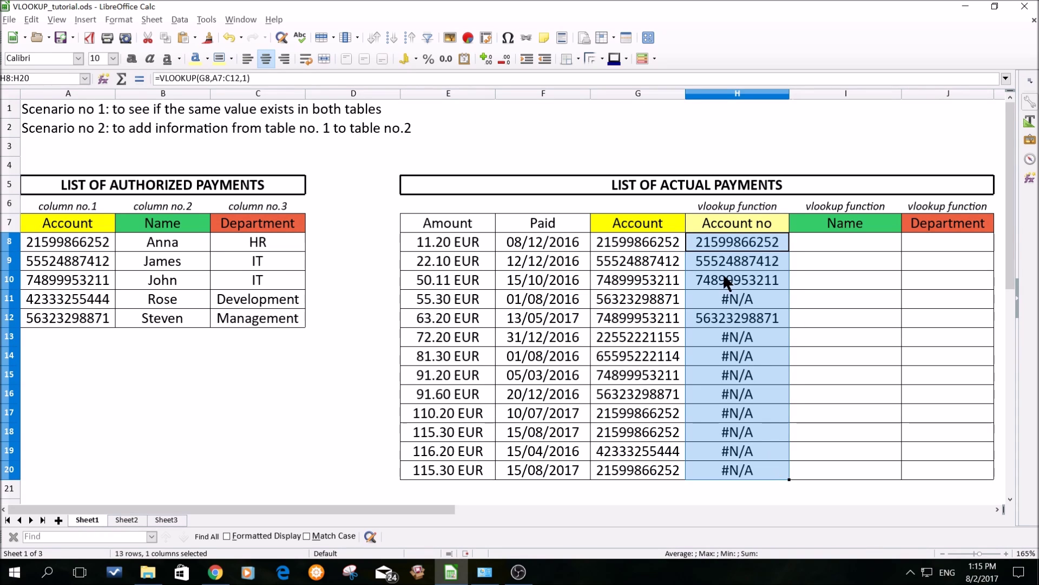
{"action": "left_click", "coordinate": [711, 280]}
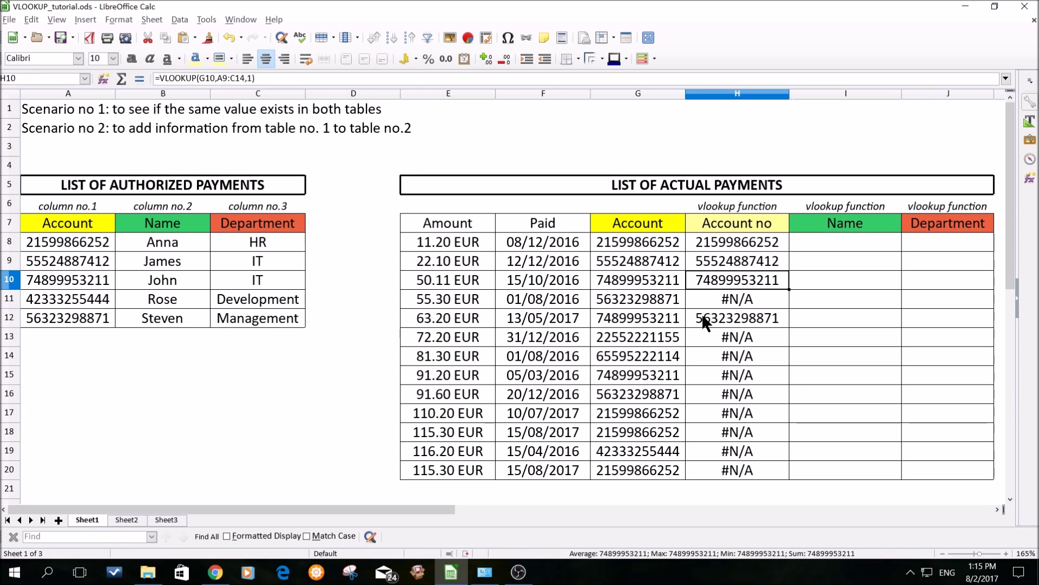
{"action": "left_click", "coordinate": [713, 243]}
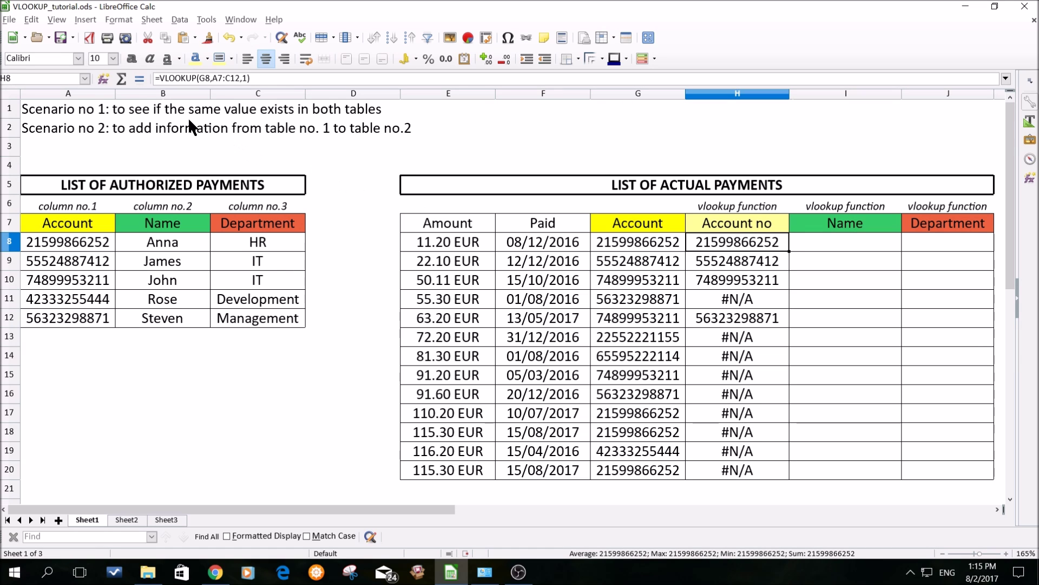
Step: Reopen H8's VLOOKUP arguments and add sort order 0, giving =VLOOKUP(G8,A7:C12,1,0)
{"action": "left_click", "coordinate": [102, 78]}
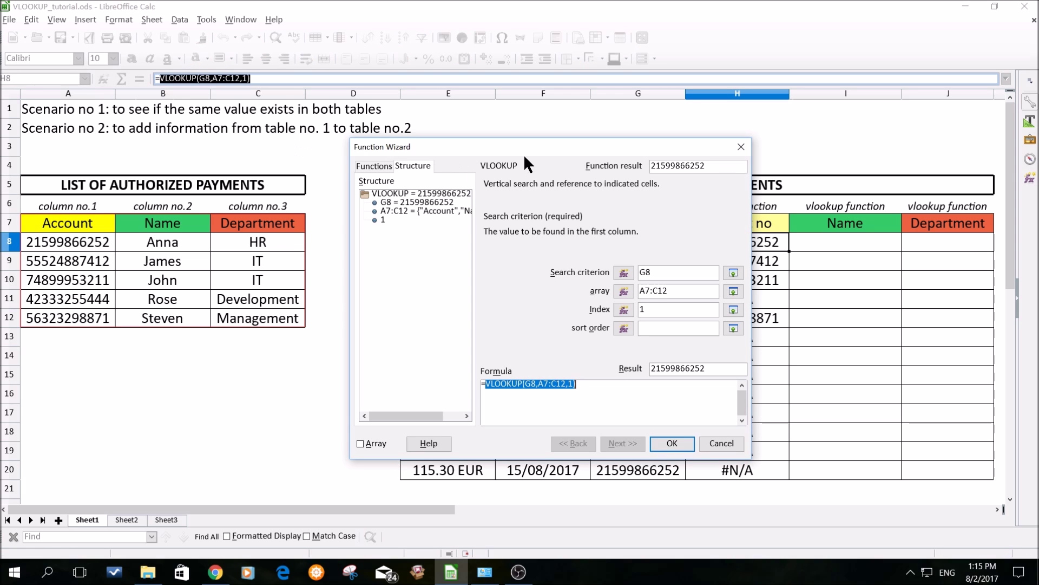
{"action": "left_click_drag", "start_coordinate": [528, 147], "coordinate": [473, 132]}
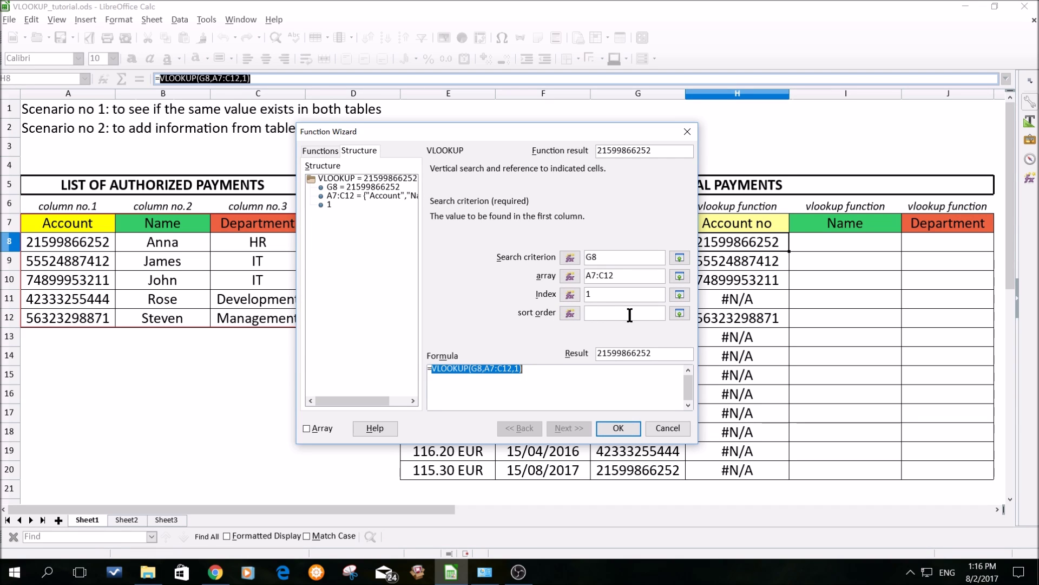
{"action": "left_click_drag", "start_coordinate": [579, 133], "coordinate": [628, 355]}
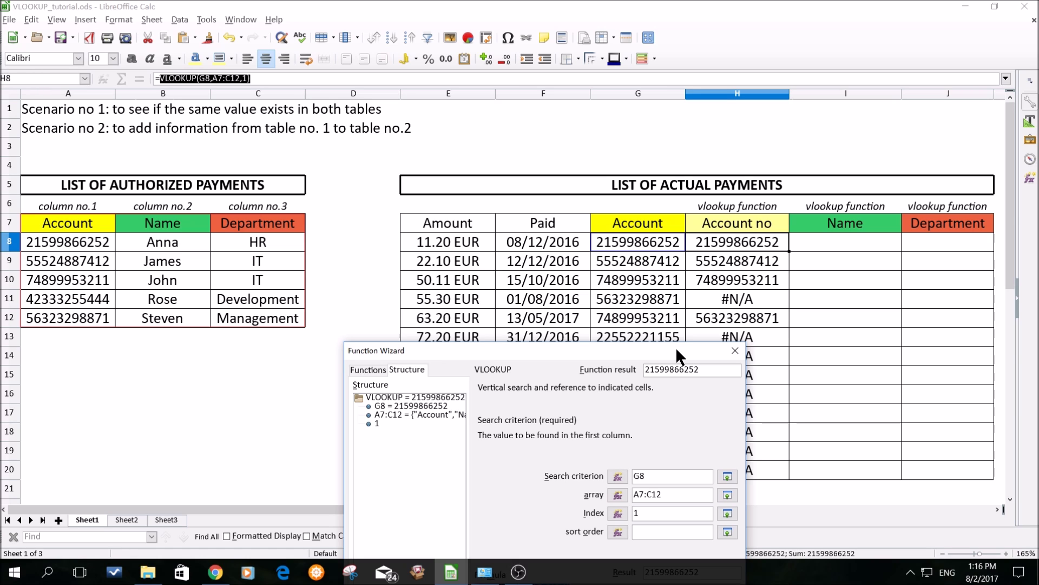
{"action": "left_click_drag", "start_coordinate": [677, 350], "coordinate": [681, 336]}
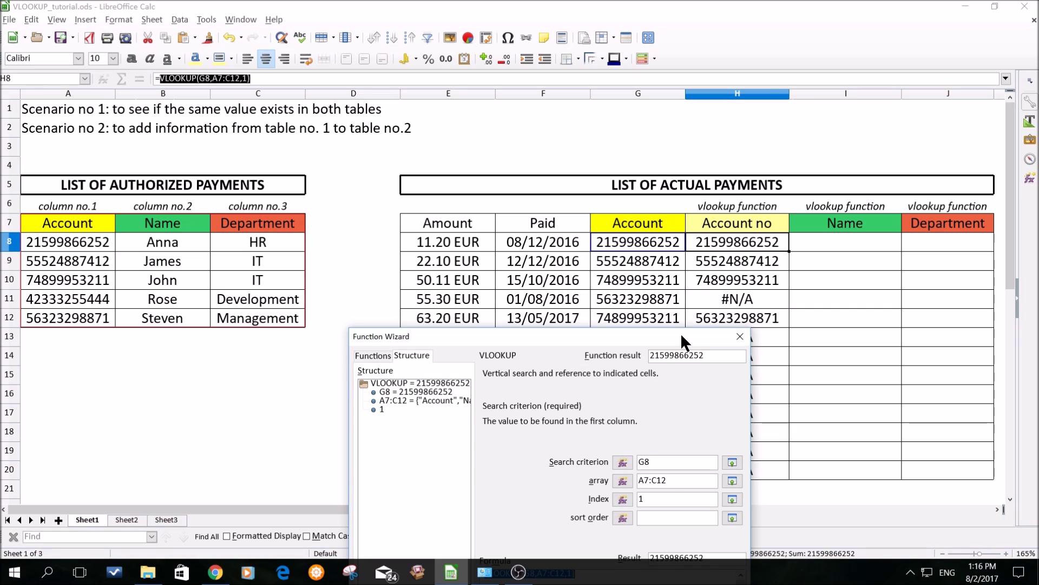
{"action": "left_click", "coordinate": [662, 518]}
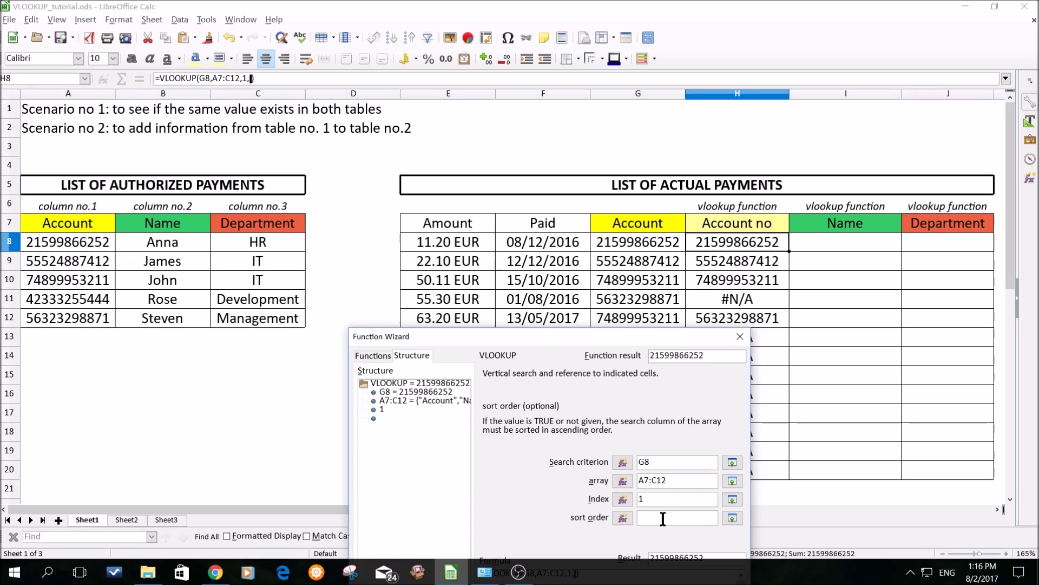
{"action": "type", "text": "0"}
{"action": "left_click_drag", "start_coordinate": [563, 335], "coordinate": [560, 215]}
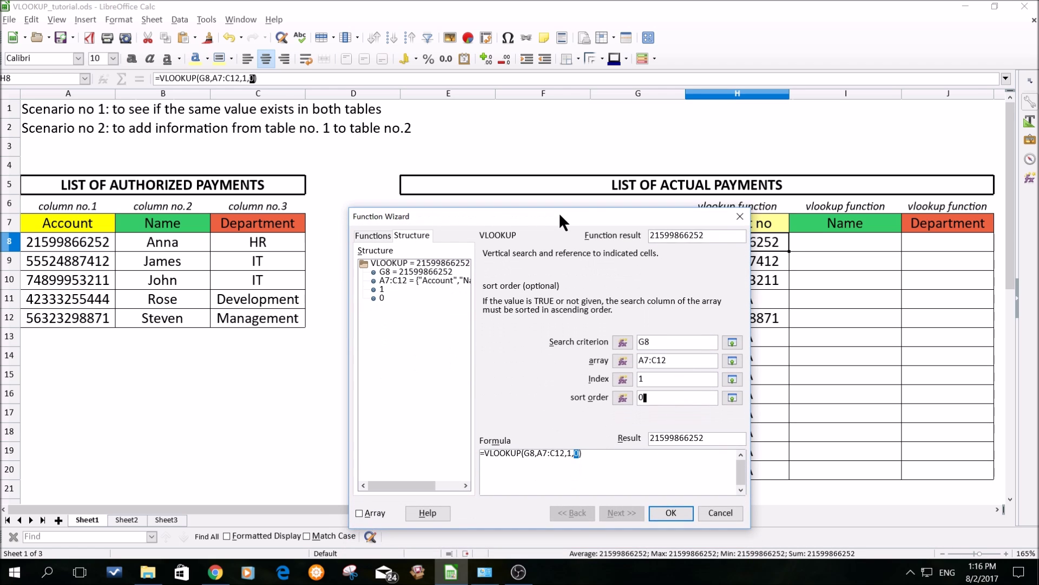
{"action": "left_click", "coordinate": [671, 509]}
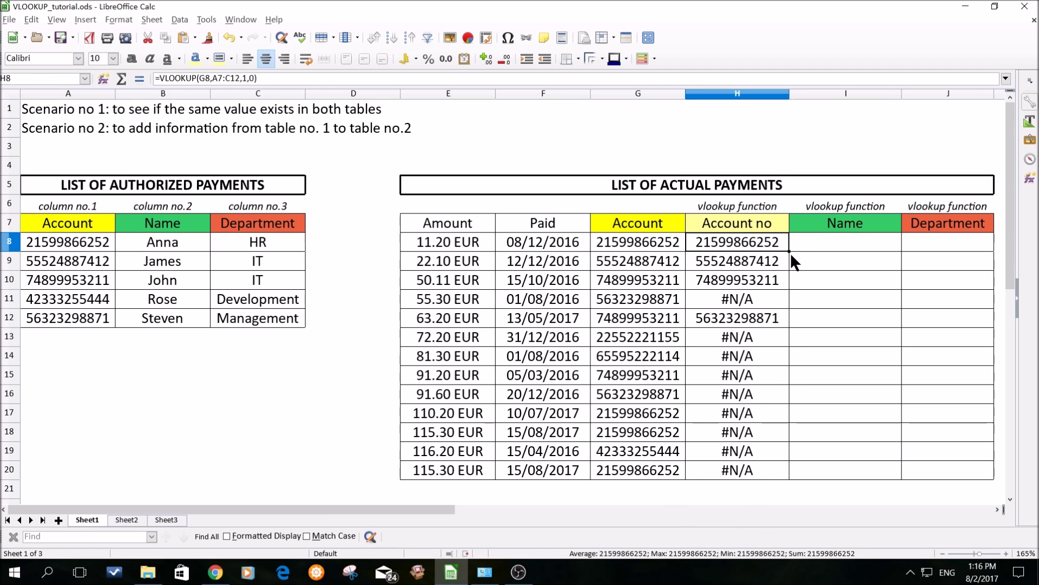
Step: Fill the exact-match formula down to H20 and compare results in H12, G15 and H15
{"action": "left_click_drag", "start_coordinate": [790, 251], "coordinate": [789, 480]}
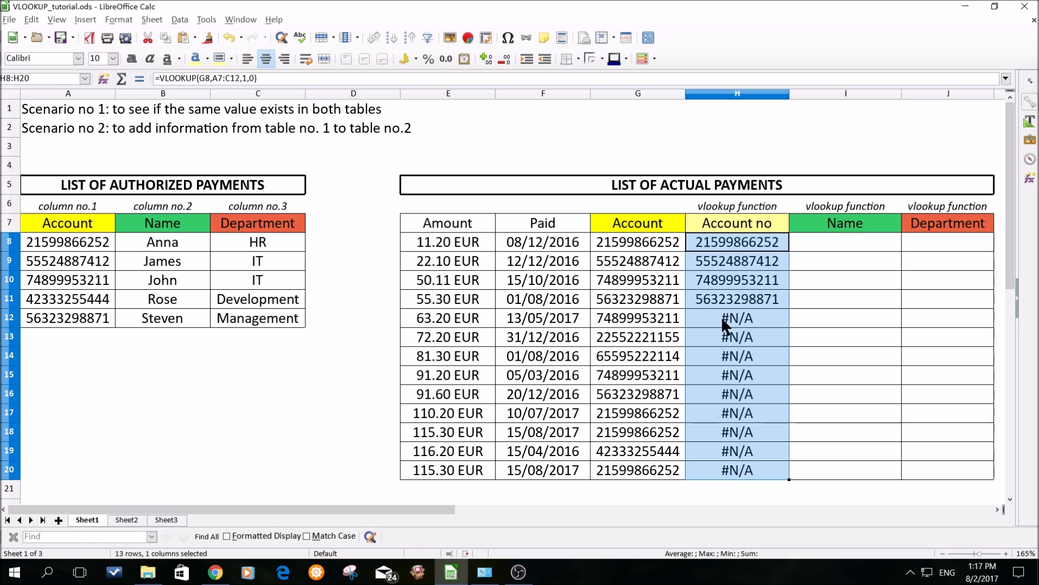
{"action": "left_click", "coordinate": [764, 318]}
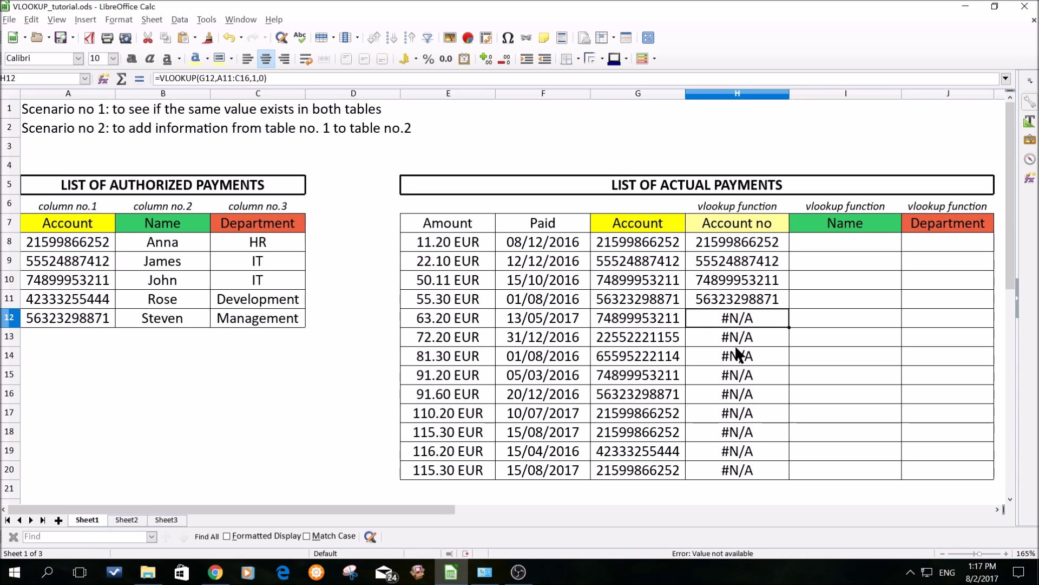
{"action": "left_click", "coordinate": [676, 378]}
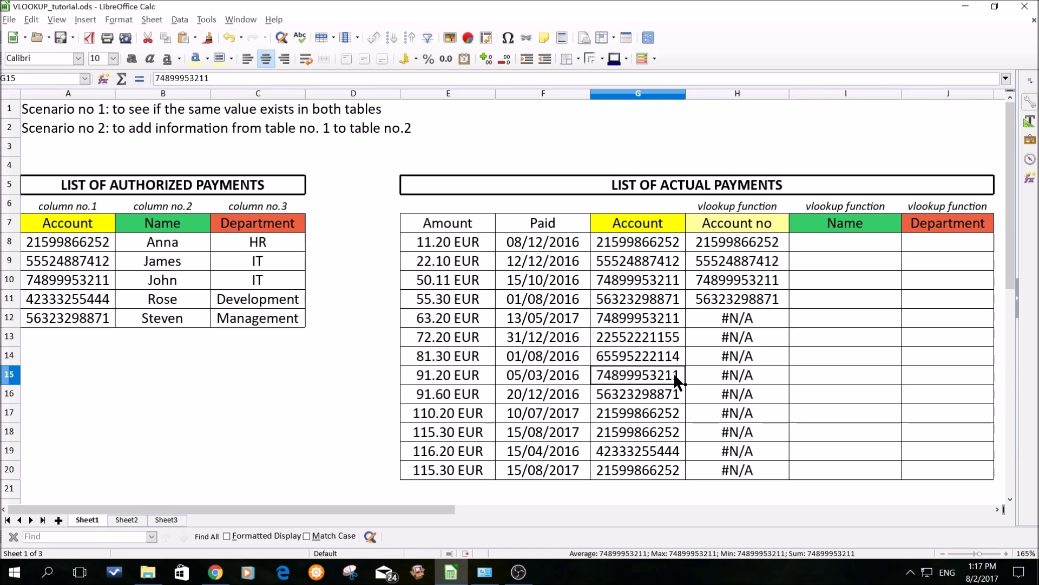
{"action": "left_click", "coordinate": [708, 378]}
{"action": "left_click", "coordinate": [638, 374]}
{"action": "left_click", "coordinate": [727, 378]}
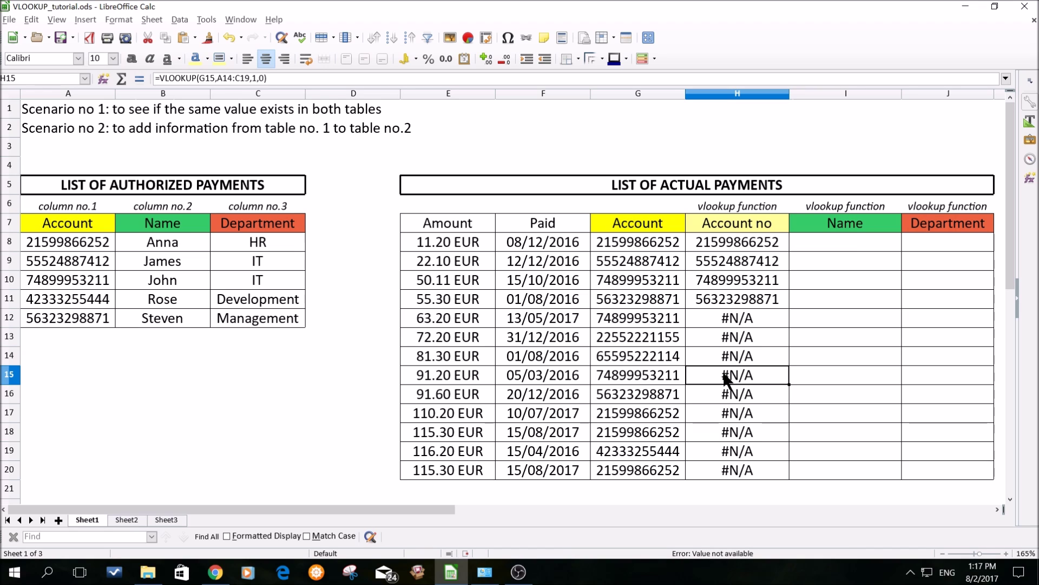
{"action": "left_click", "coordinate": [707, 240]}
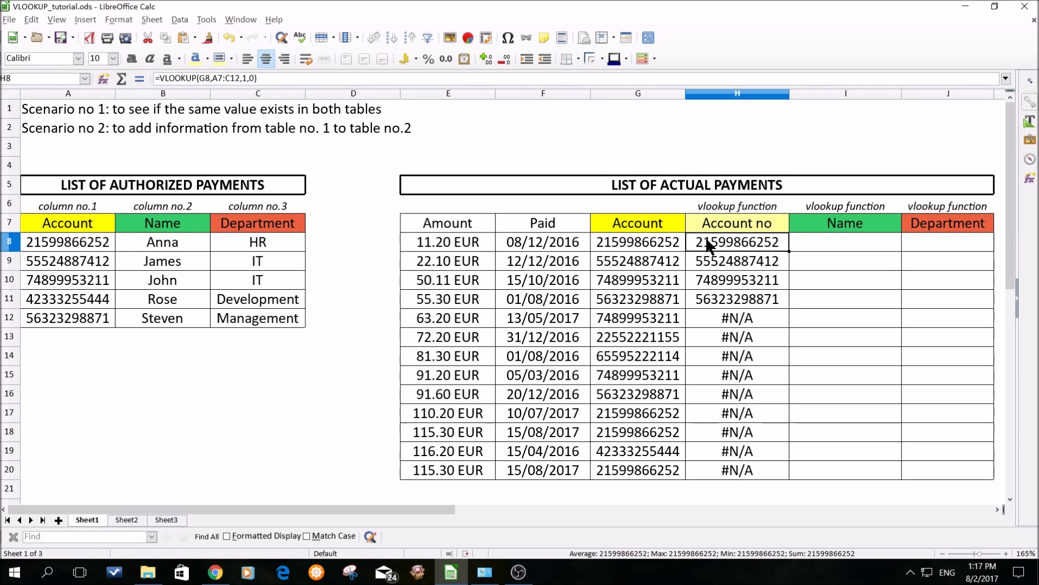
Step: View the H8 and H12 formulas unchanged, then reopen H8's VLOOKUP arguments
{"action": "double_click", "coordinate": [706, 244]}
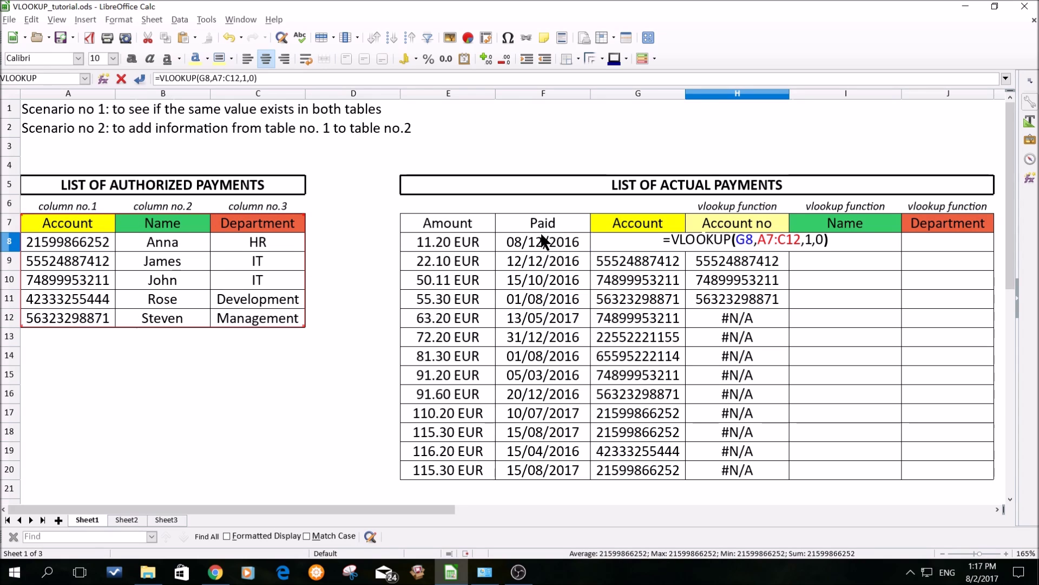
{"action": "key", "text": "Return"}
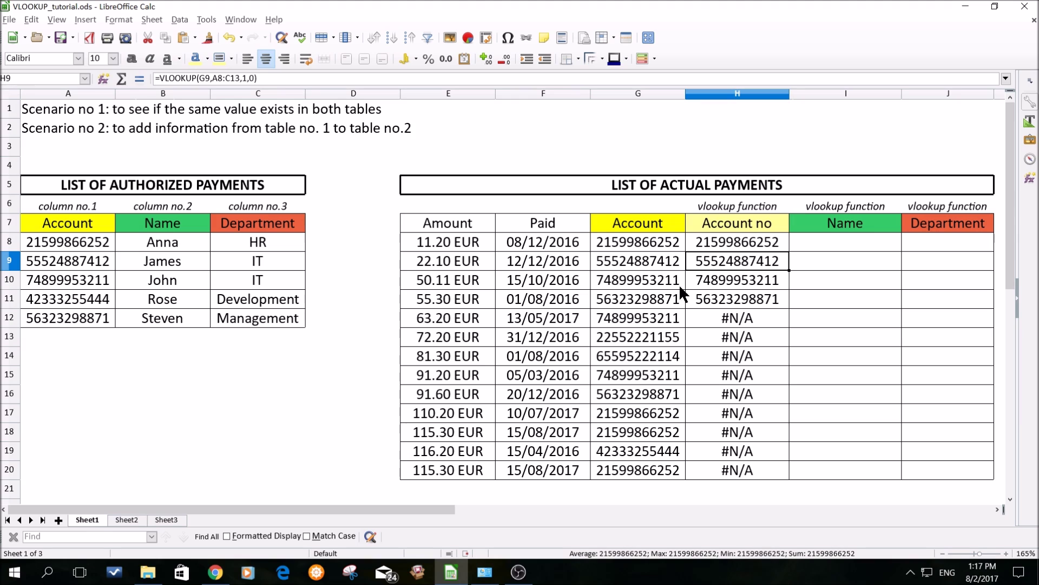
{"action": "double_click", "coordinate": [711, 319]}
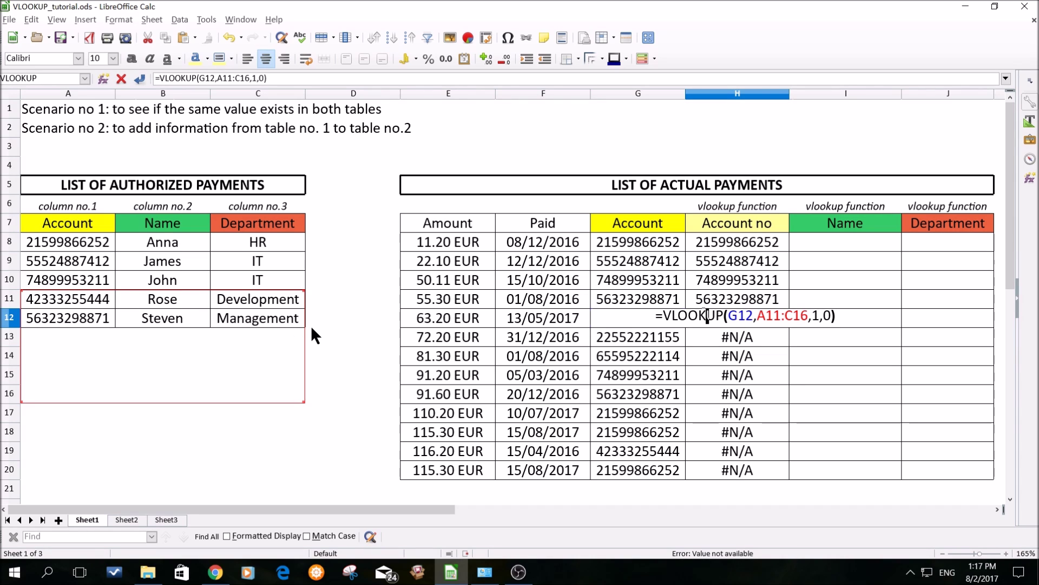
{"action": "key", "text": "Return"}
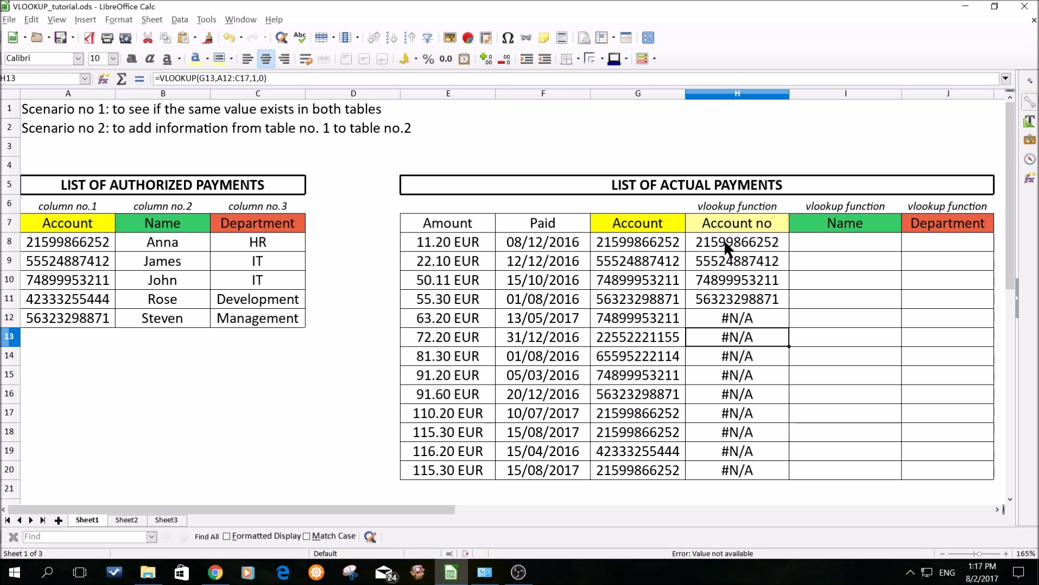
{"action": "left_click", "coordinate": [726, 242]}
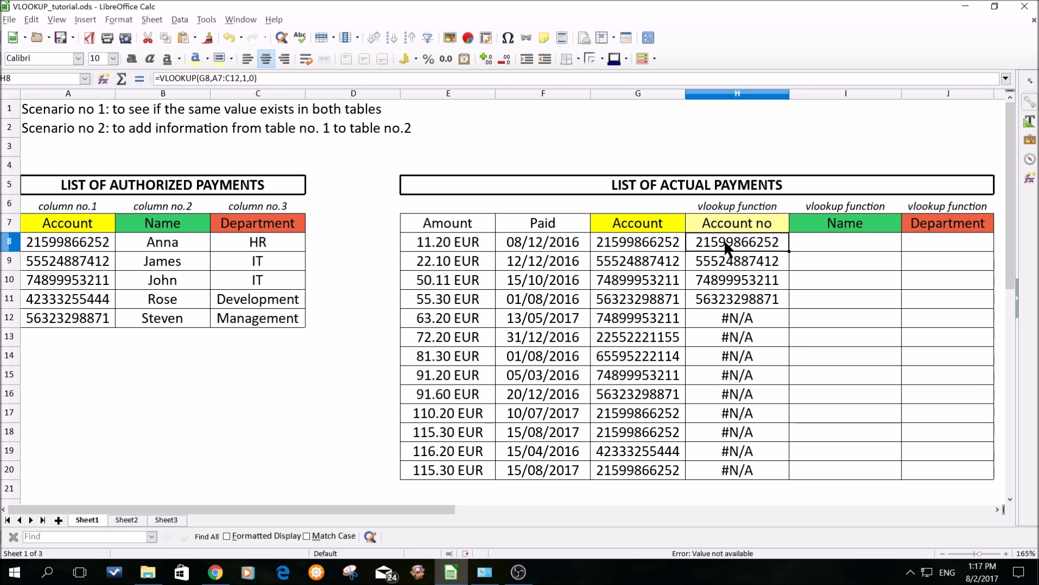
{"action": "left_click", "coordinate": [101, 78]}
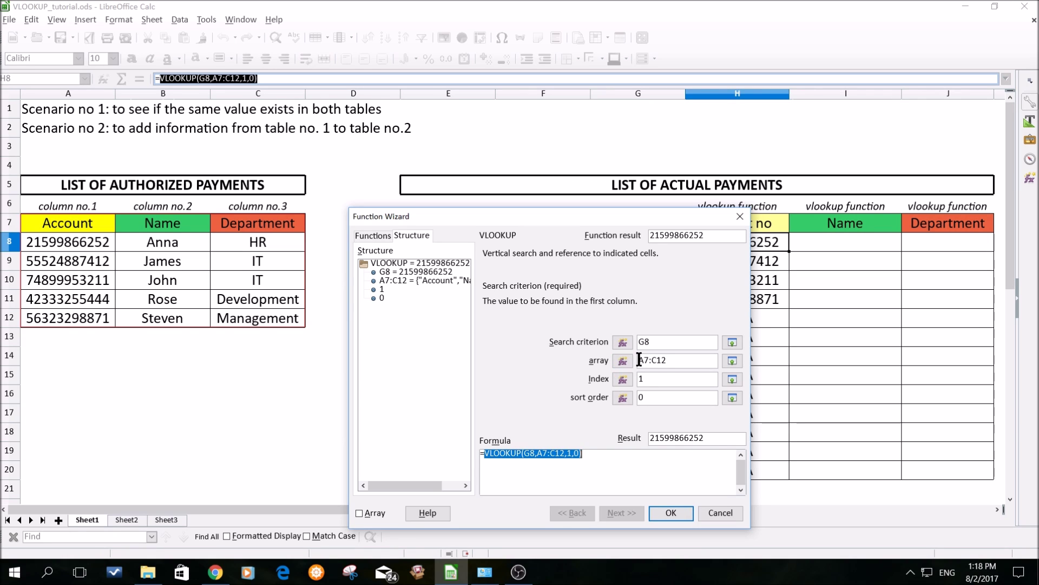
Step: Make the lookup array absolute as $A$7:$C$12 in H8's VLOOKUP
{"action": "left_click", "coordinate": [639, 359]}
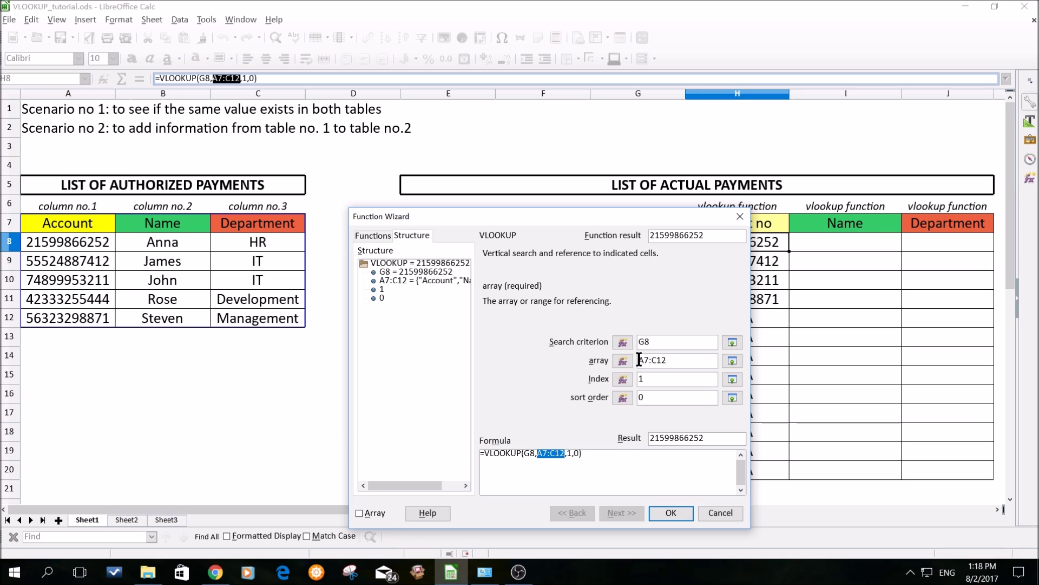
{"action": "type", "text": "$"}
{"action": "key", "text": "Right"}
{"action": "type", "text": "$"}
{"action": "key", "text": "Right"}
{"action": "key", "text": "Right"}
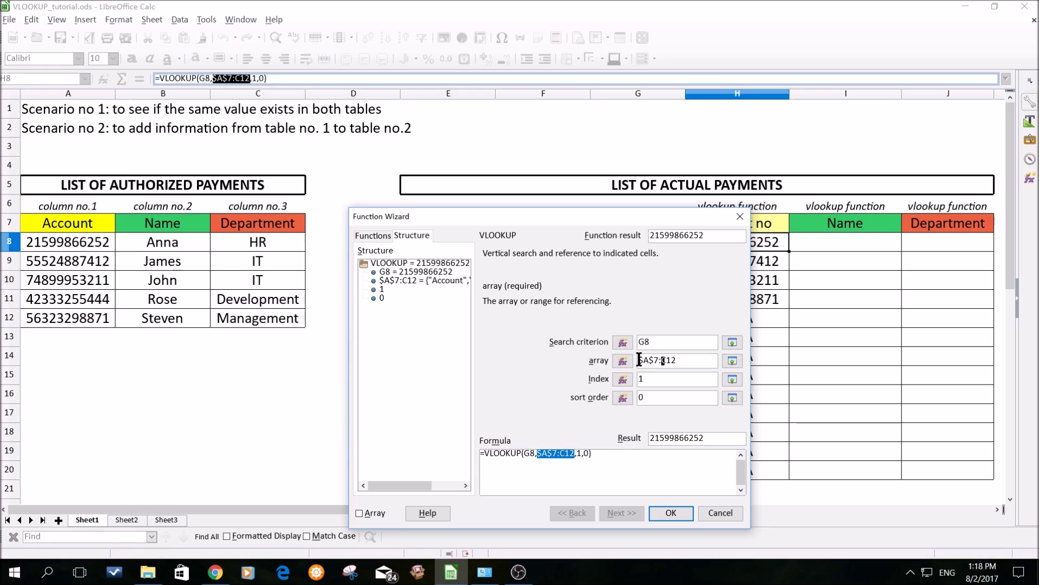
{"action": "type", "text": "$A"}
{"action": "type", "text": "$C$"}
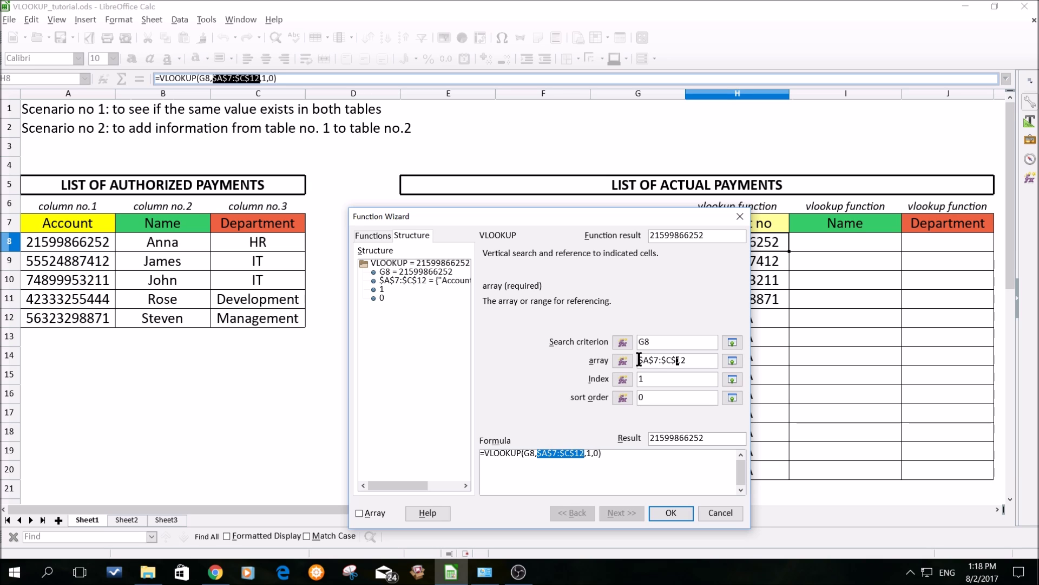
Step: Enter the absolute-range formula, fill it down to H20, and select the #N/A cells H13:H14
{"action": "left_click", "coordinate": [664, 515]}
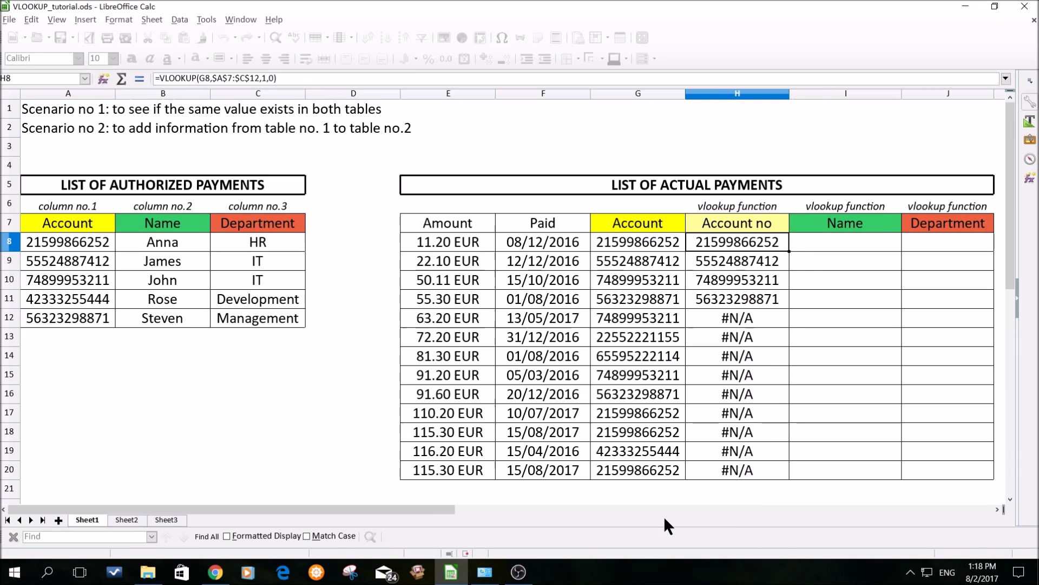
{"action": "left_click_drag", "start_coordinate": [789, 251], "coordinate": [776, 475]}
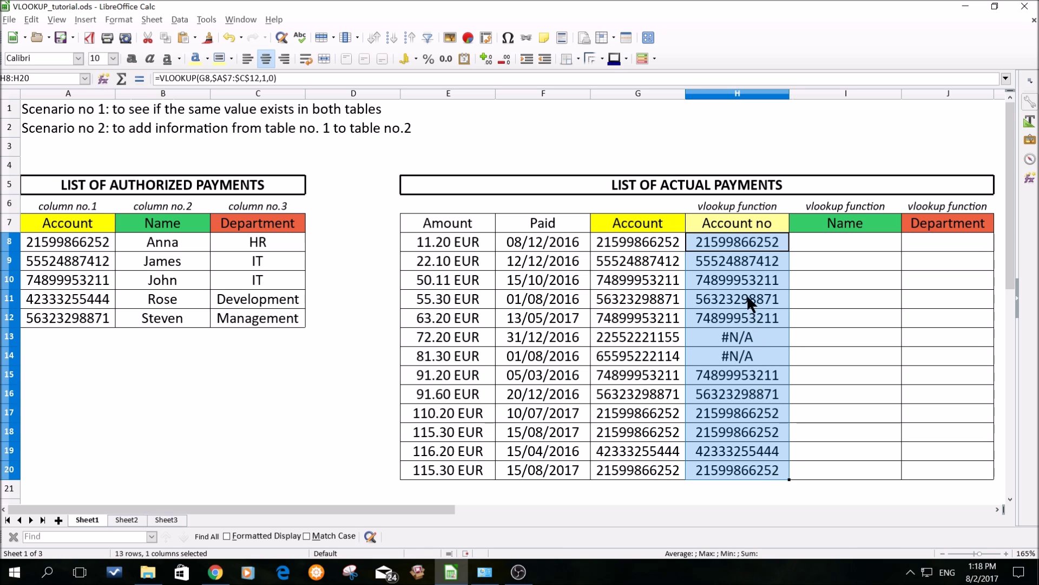
{"action": "left_click", "coordinate": [704, 339]}
{"action": "left_click", "coordinate": [701, 356]}
{"action": "left_click_drag", "start_coordinate": [701, 356], "coordinate": [704, 332]}
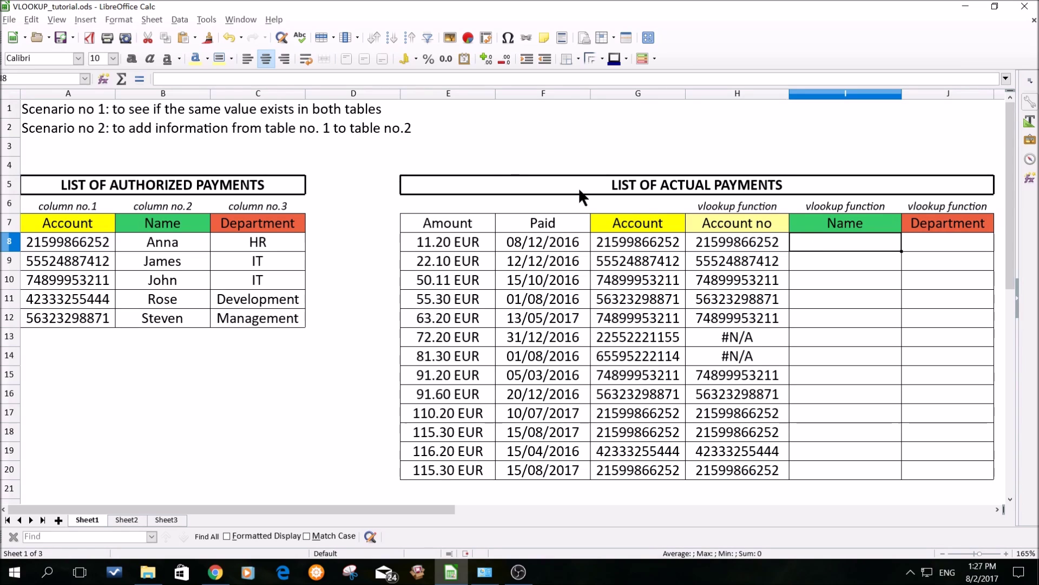
Step: Start a VLOOKUP in I8 from the Function Wizard by searching 'vlook'
{"action": "left_click", "coordinate": [101, 78]}
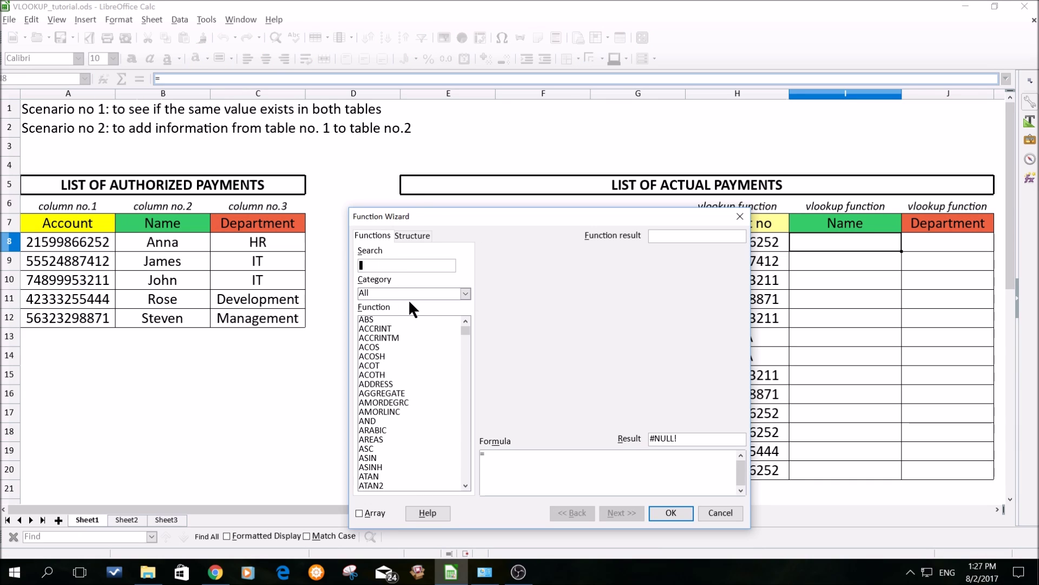
{"action": "type", "text": "vlook"}
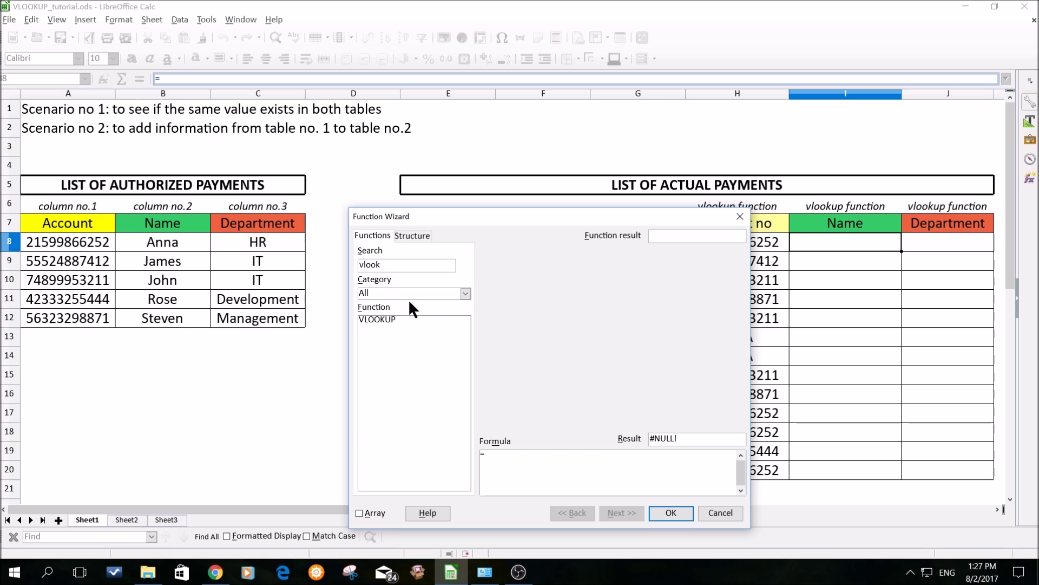
{"action": "left_click", "coordinate": [382, 321]}
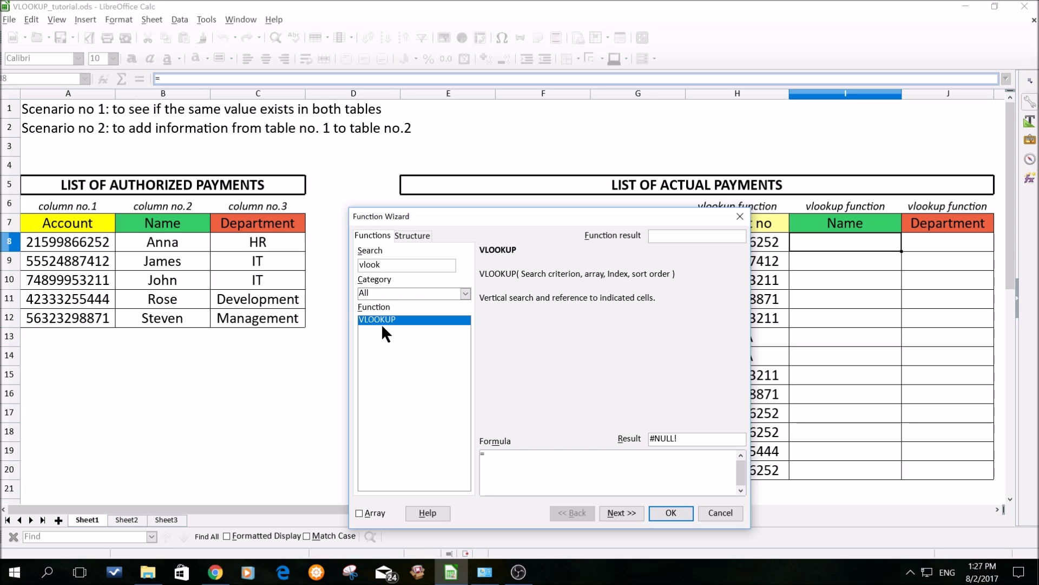
{"action": "left_click", "coordinate": [634, 509]}
{"action": "left_click_drag", "start_coordinate": [573, 214], "coordinate": [769, 281]}
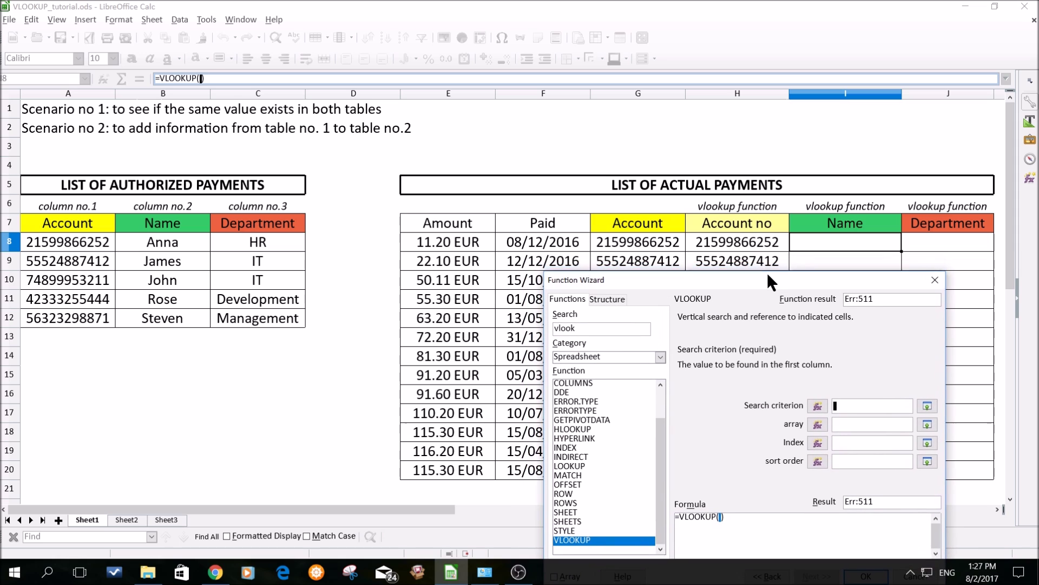
Step: Set the search criterion to G8 and the array to the absolute range $A$7:$C$12
{"action": "left_click", "coordinate": [657, 246]}
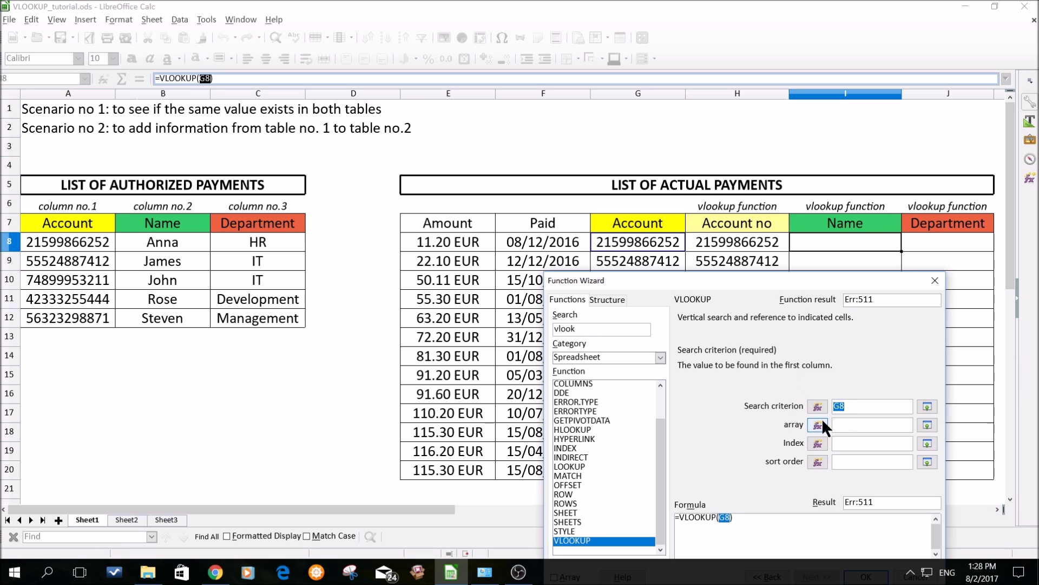
{"action": "left_click", "coordinate": [843, 425]}
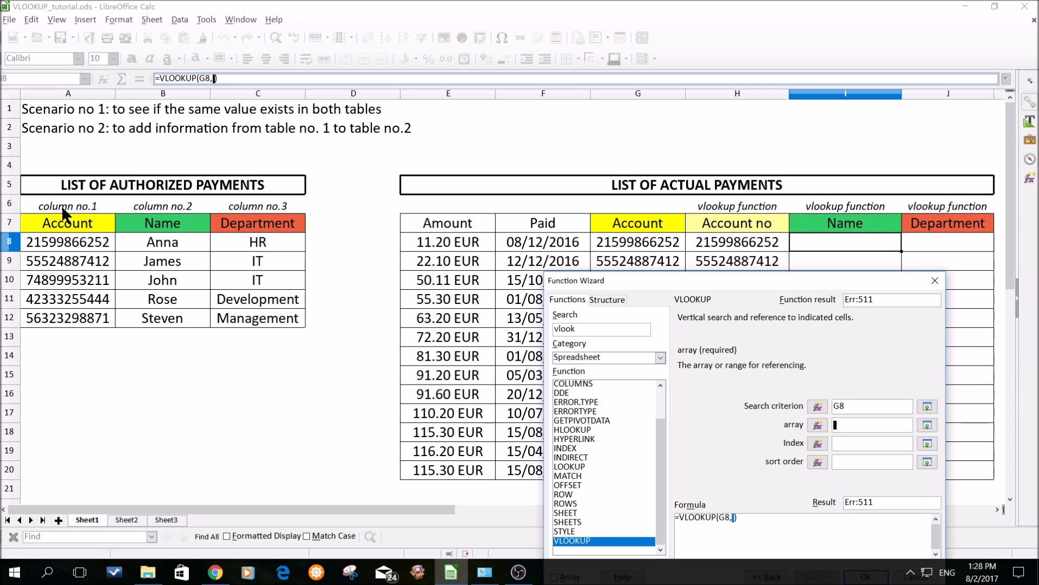
{"action": "left_click_drag", "start_coordinate": [66, 215], "coordinate": [289, 313]}
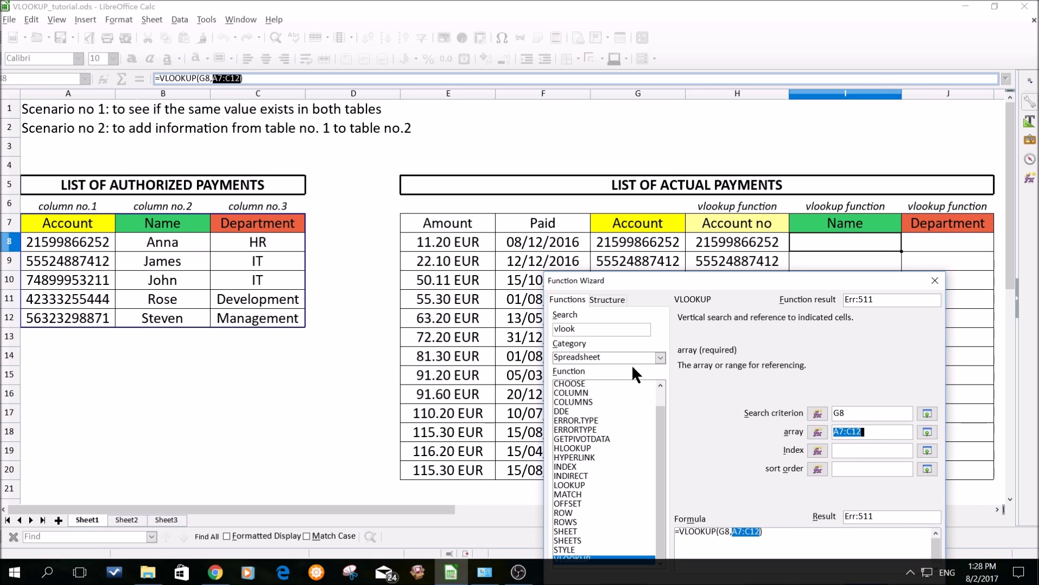
{"action": "left_click", "coordinate": [835, 431]}
{"action": "type", "text": "$"}
{"action": "key", "text": "Right"}
{"action": "type", "text": "$"}
{"action": "key", "text": "Right"}
{"action": "key", "text": "Right"}
{"action": "type", "text": "$"}
{"action": "key", "text": "Right"}
{"action": "type", "text": "$"}
Step: Set column index 2 and sort order 0, then enter the Name formula
{"action": "left_click", "coordinate": [842, 453]}
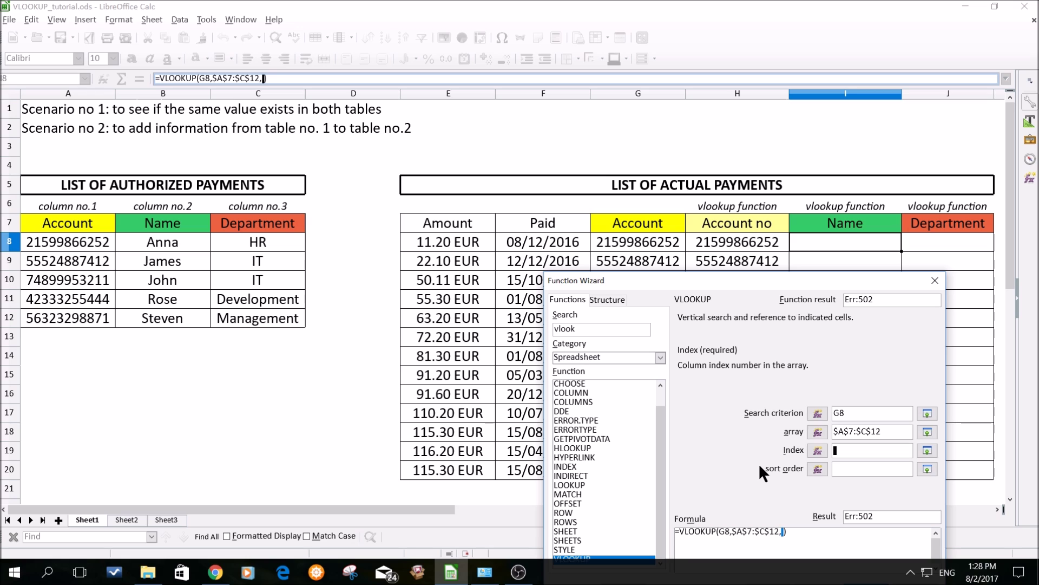
{"action": "type", "text": "2"}
{"action": "left_click", "coordinate": [840, 473]}
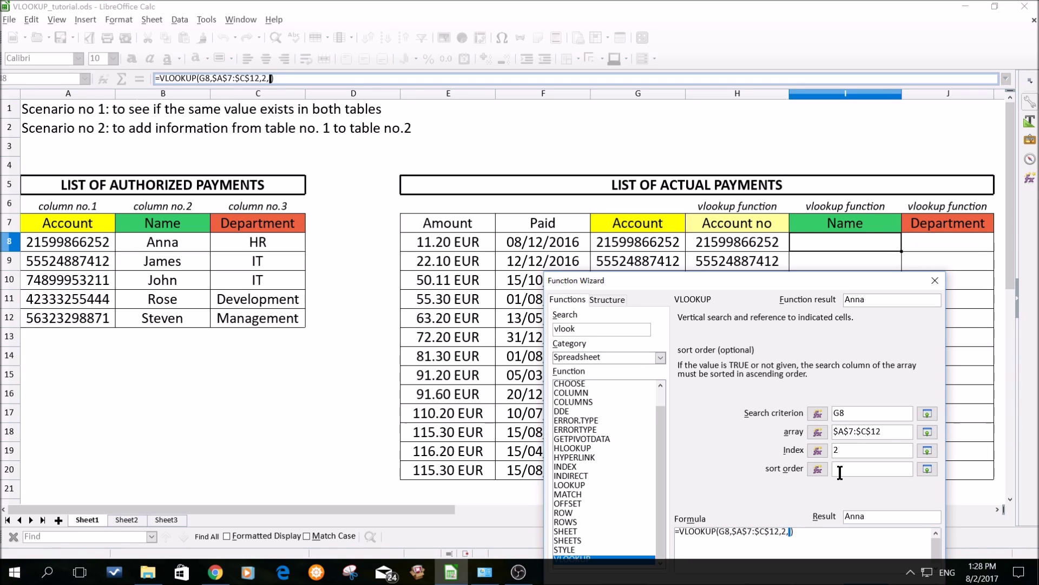
{"action": "type", "text": "0"}
{"action": "left_click_drag", "start_coordinate": [719, 282], "coordinate": [589, 228]}
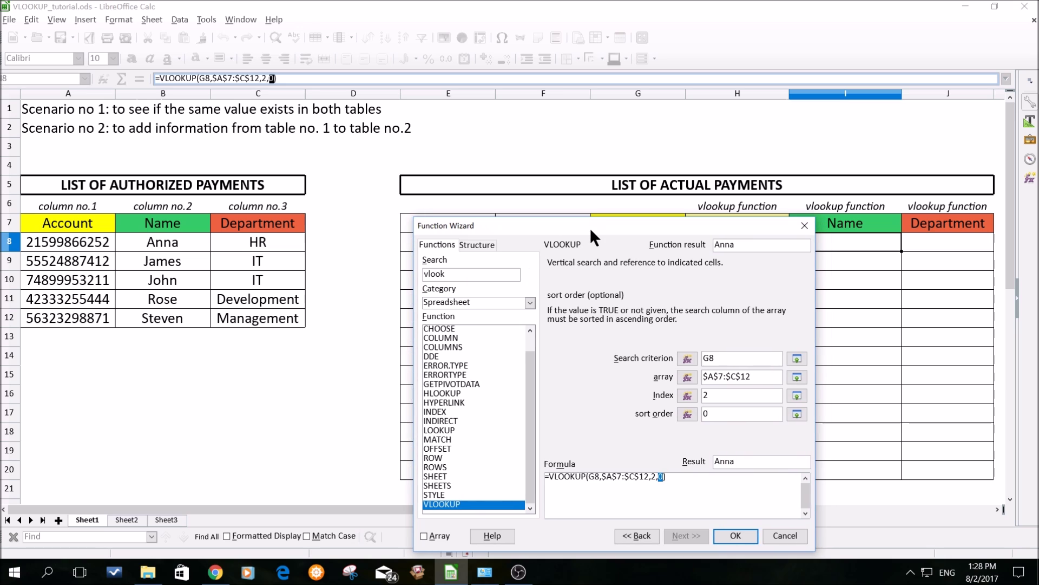
{"action": "left_click", "coordinate": [734, 535]}
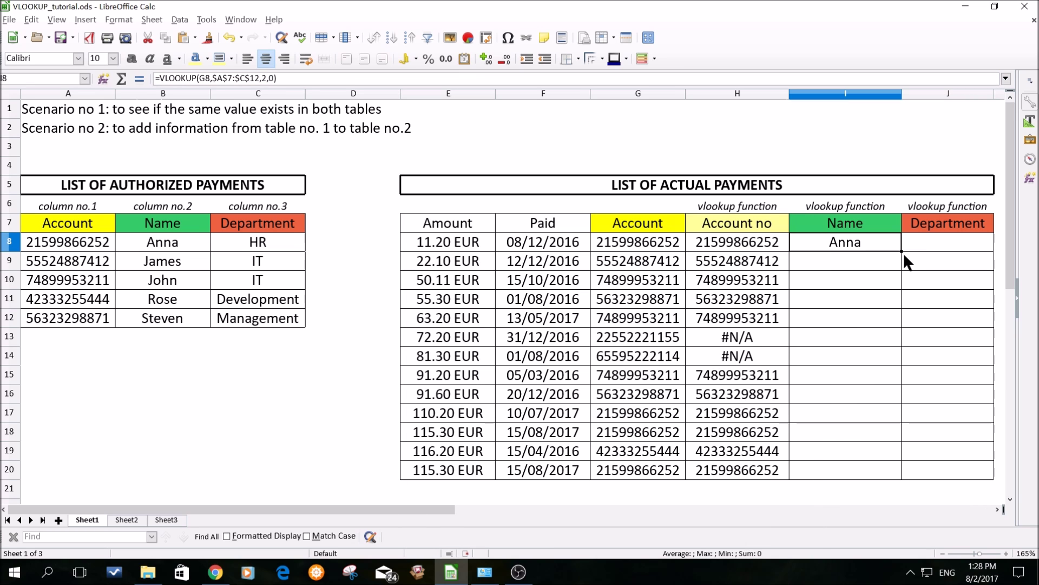
Step: Fill the I8 Name formula down to I20, then select J8
{"action": "left_click_drag", "start_coordinate": [902, 250], "coordinate": [895, 473]}
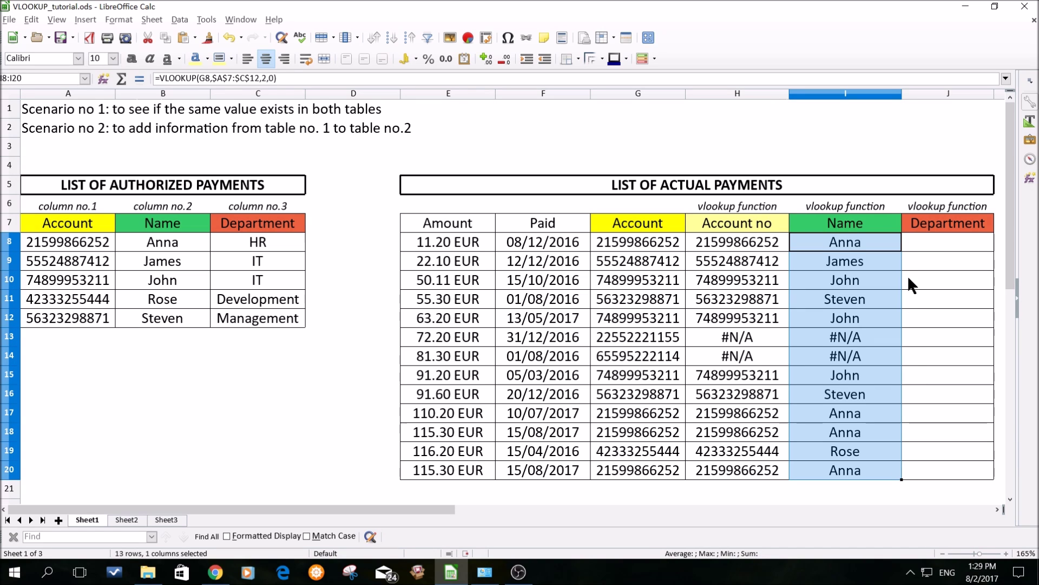
{"action": "left_click", "coordinate": [922, 243]}
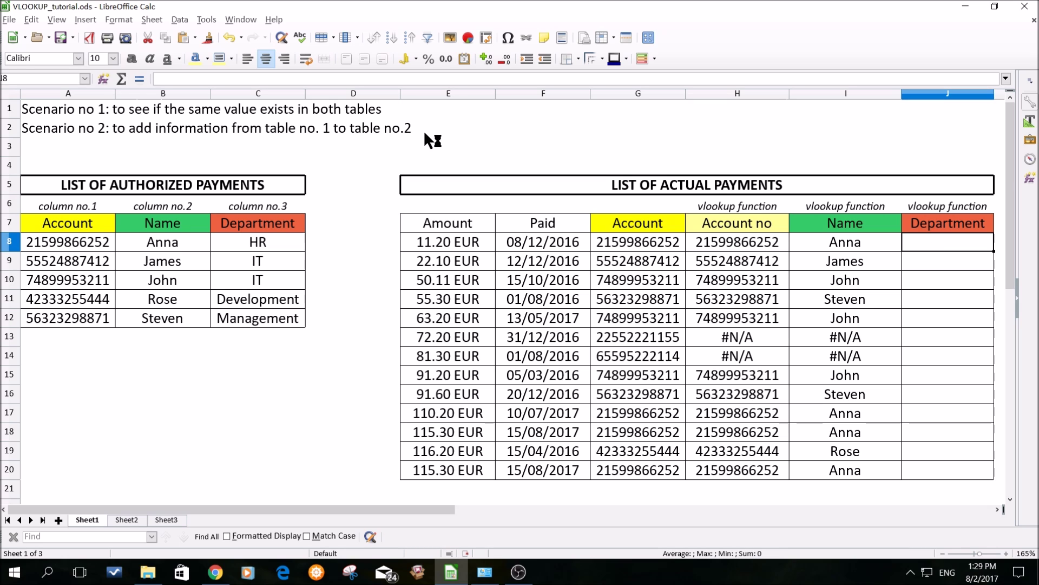
Step: Start a VLOOKUP in J8 using G8's account as the lookup value
{"action": "left_click", "coordinate": [104, 81]}
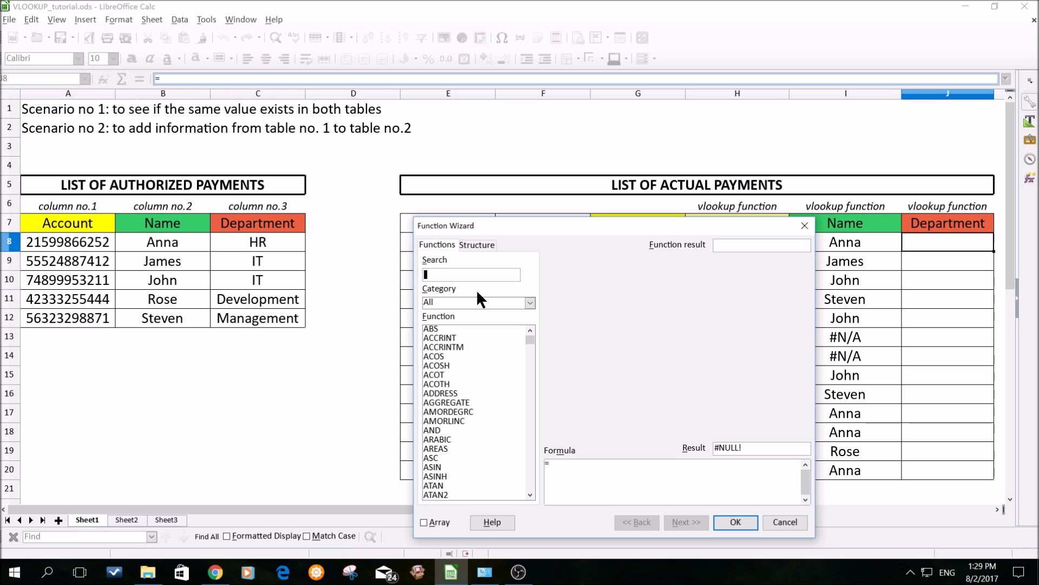
{"action": "type", "text": "vloo"}
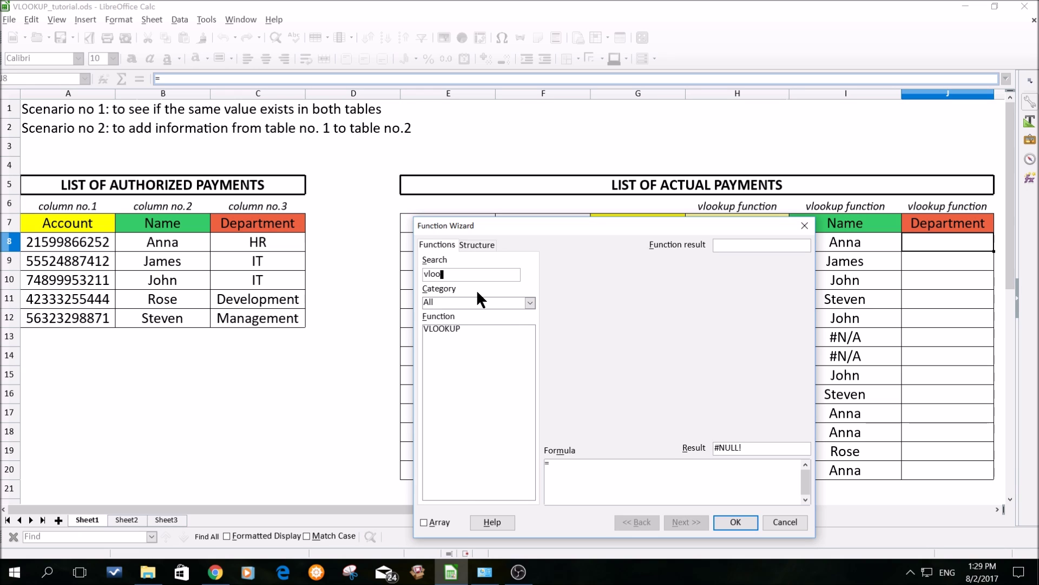
{"action": "left_click", "coordinate": [457, 329]}
{"action": "left_click", "coordinate": [686, 521]}
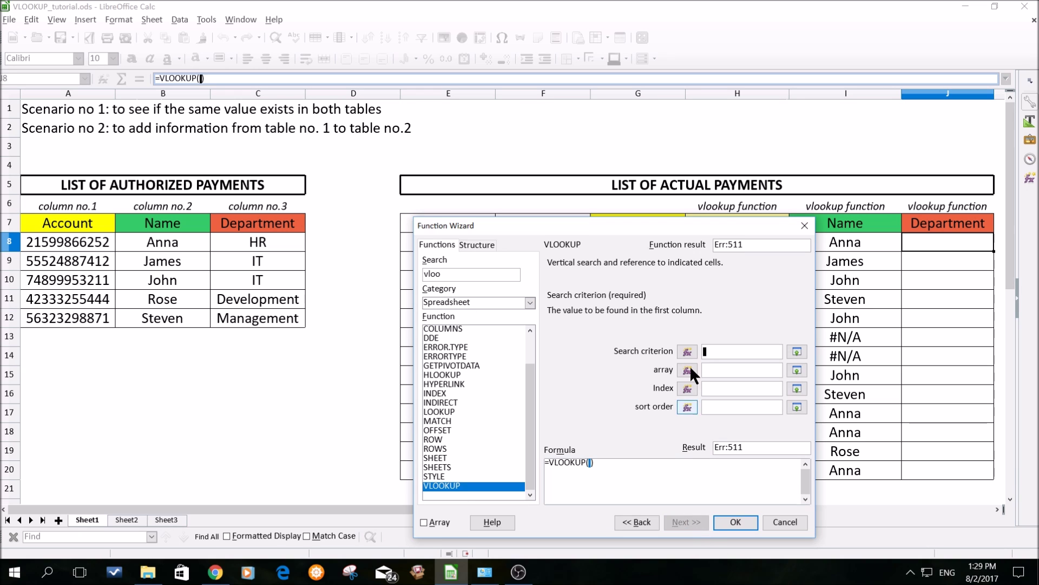
{"action": "left_click_drag", "start_coordinate": [680, 234], "coordinate": [751, 322]}
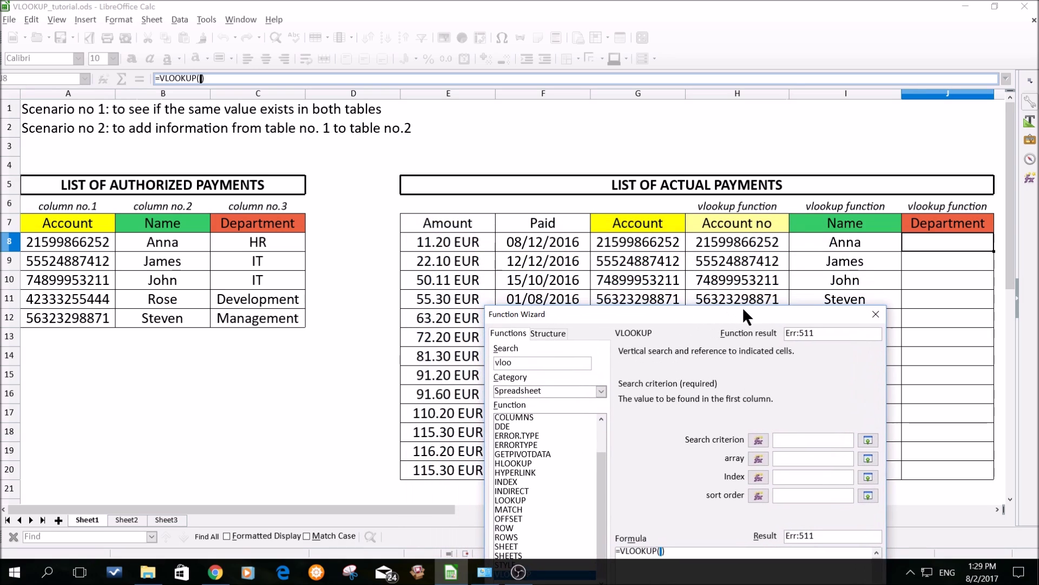
{"action": "left_click", "coordinate": [657, 238]}
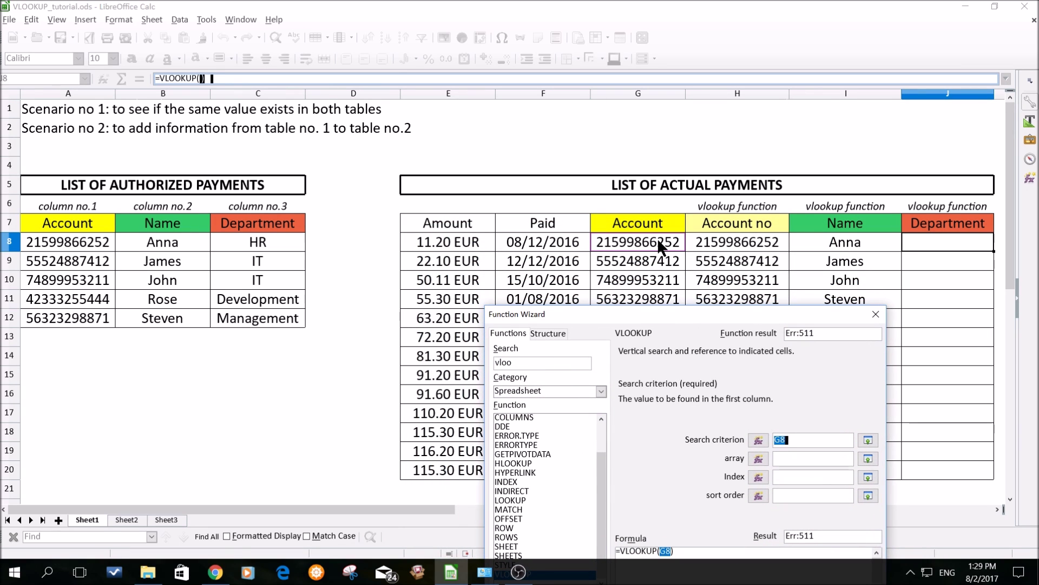
Step: Set the lookup range to the authorized table as absolute $A$7:$C$12
{"action": "left_click", "coordinate": [785, 460]}
{"action": "left_click_drag", "start_coordinate": [78, 240], "coordinate": [287, 321]}
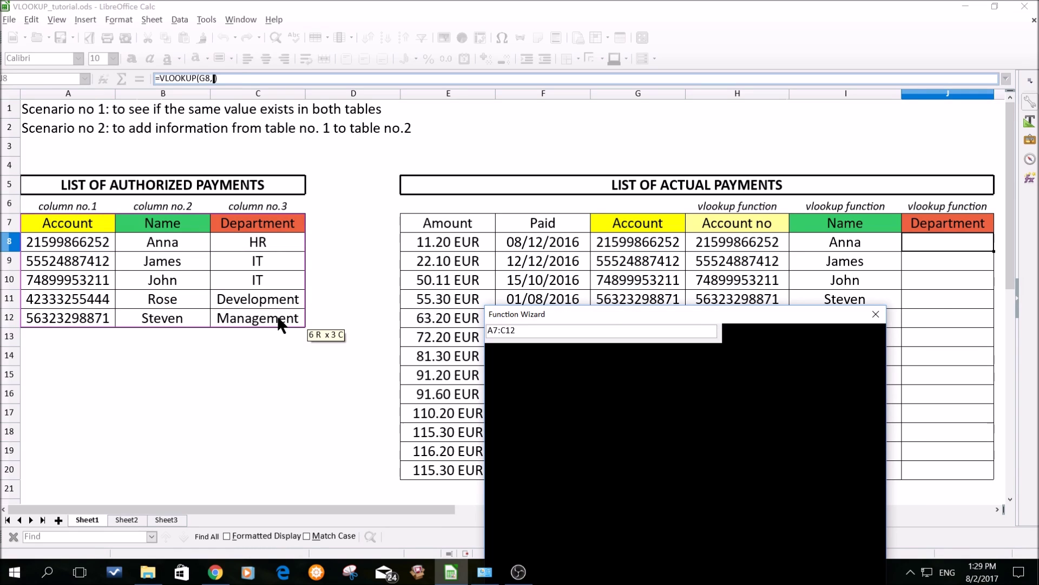
{"action": "left_click", "coordinate": [776, 464]}
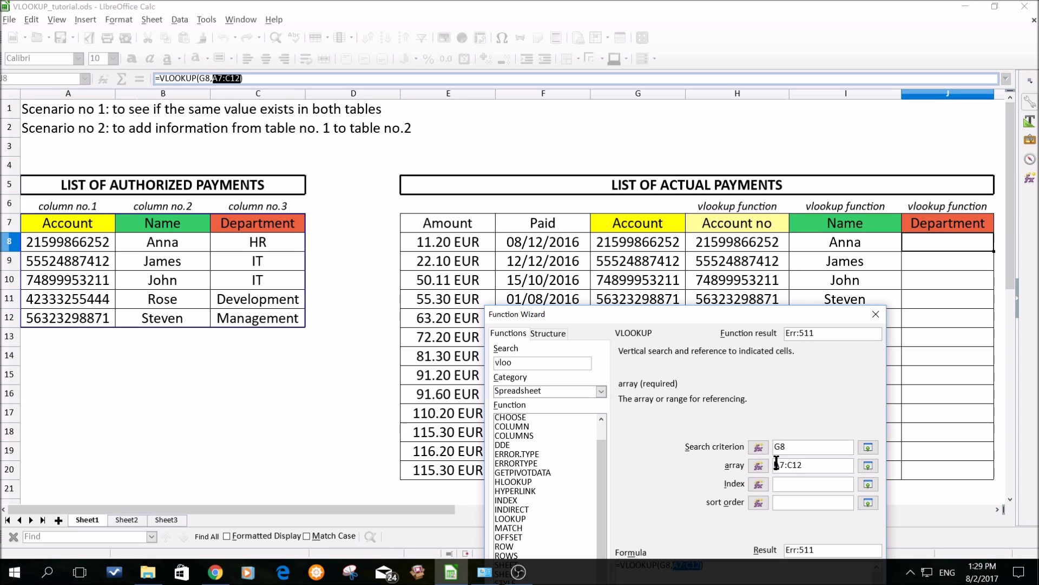
{"action": "type", "text": "$"}
{"action": "key", "text": "Right"}
{"action": "type", "text": "$"}
{"action": "key", "text": "Right"}
{"action": "key", "text": "Right"}
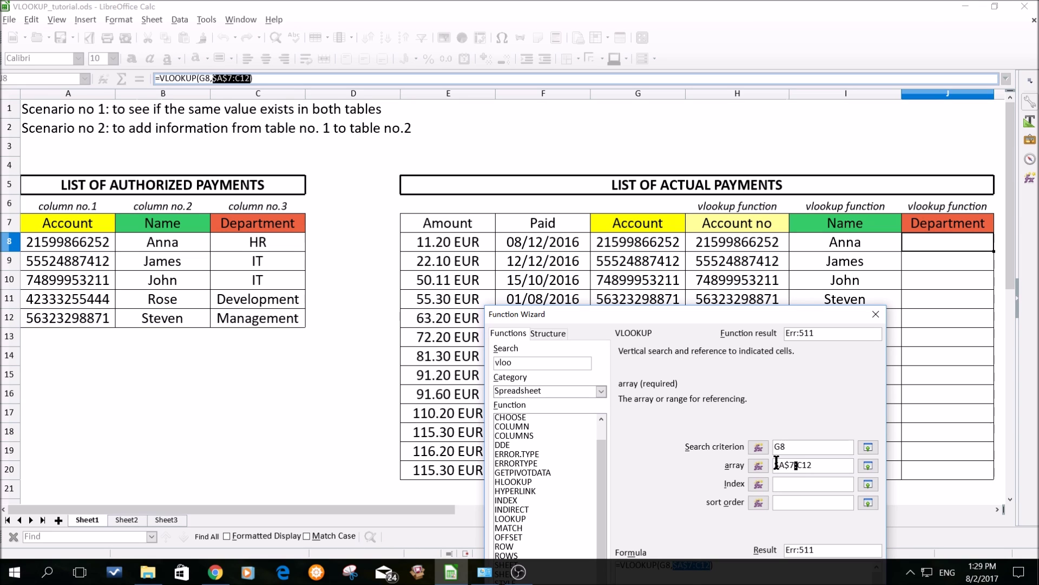
{"action": "type", "text": "$"}
{"action": "key", "text": "Right"}
{"action": "type", "text": "$"}
Step: Enter column index 3 and sort order 0, then confirm the Department formula returning HR
{"action": "left_click", "coordinate": [789, 482]}
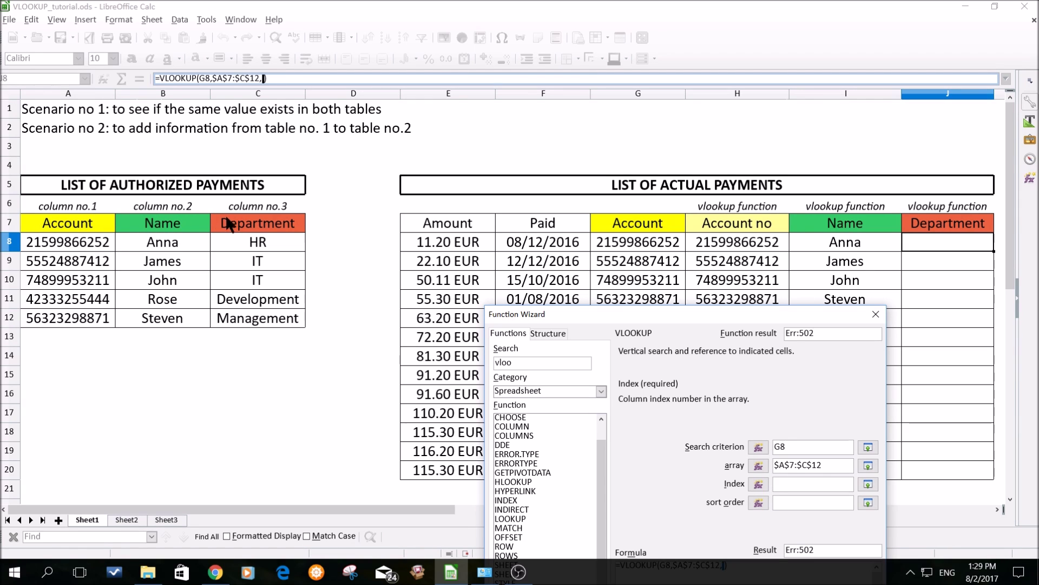
{"action": "type", "text": "3"}
{"action": "left_click", "coordinate": [785, 504]}
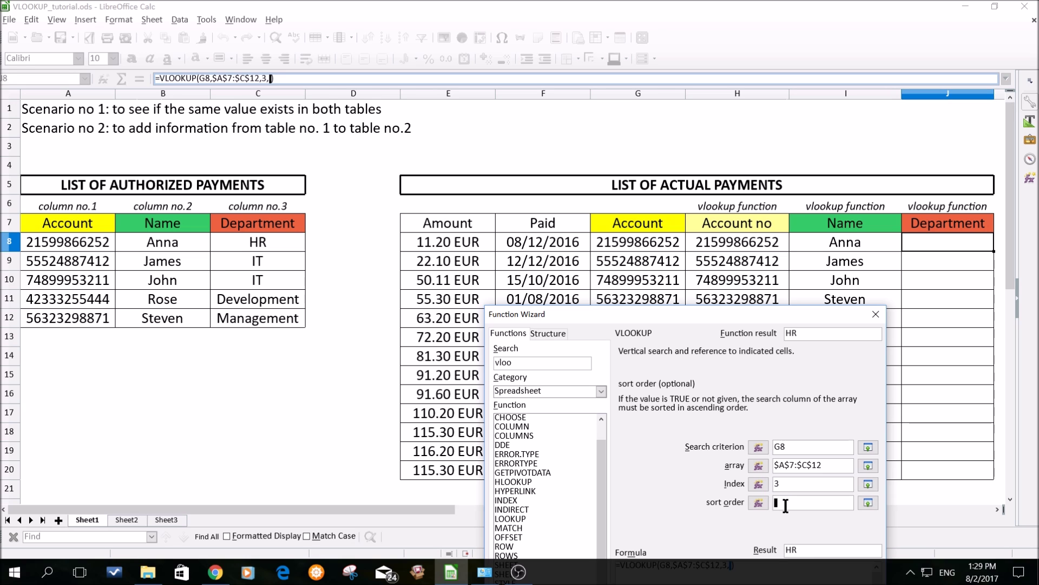
{"action": "type", "text": "0"}
{"action": "left_click_drag", "start_coordinate": [647, 310], "coordinate": [624, 171]}
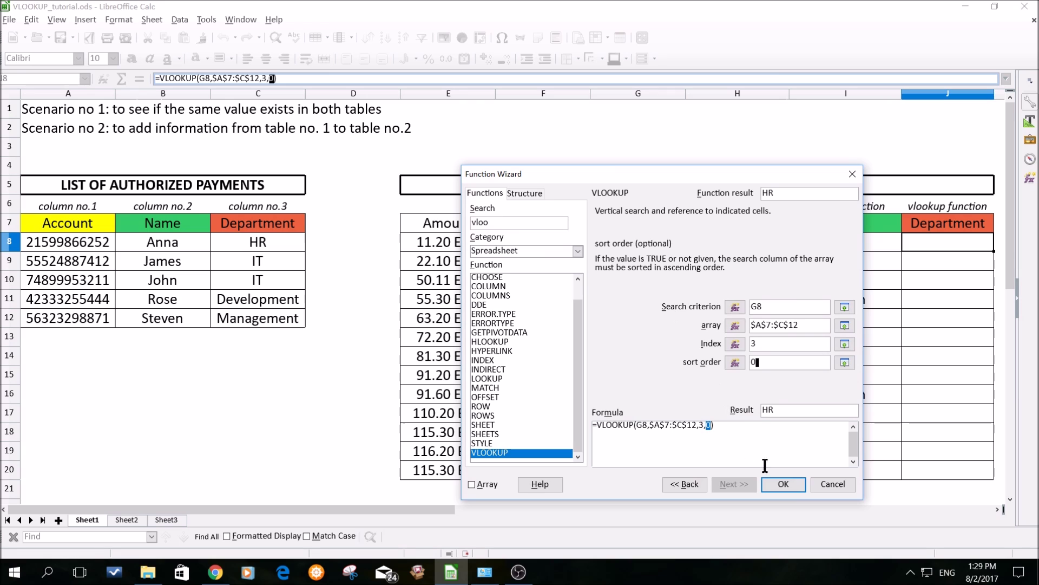
{"action": "left_click", "coordinate": [784, 483]}
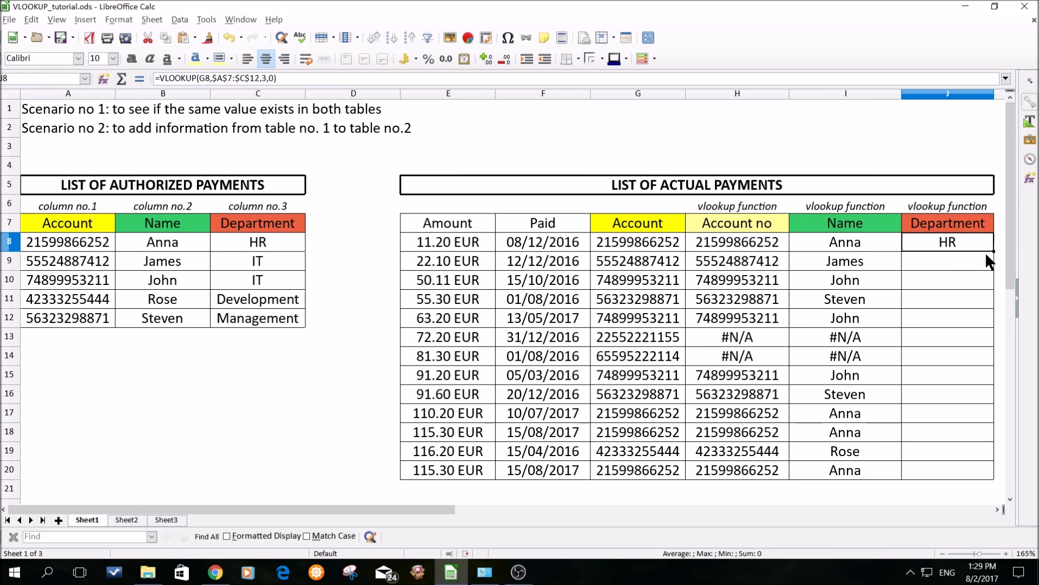
Step: Fill the Department lookup down to J20 and reopen H8's formula in the Function Wizard
{"action": "left_click_drag", "start_coordinate": [994, 252], "coordinate": [984, 479]}
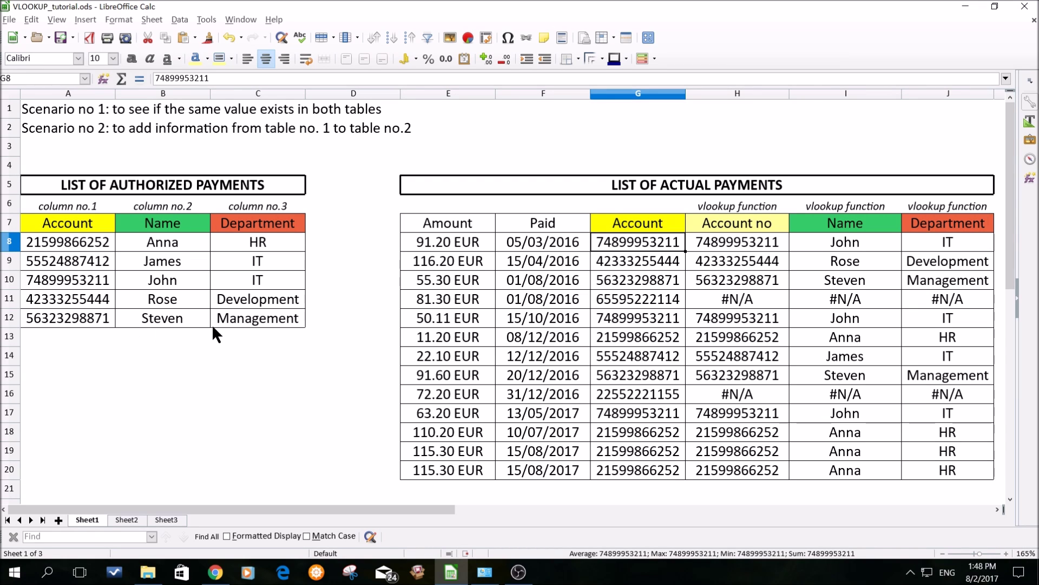
{"action": "left_click", "coordinate": [703, 249]}
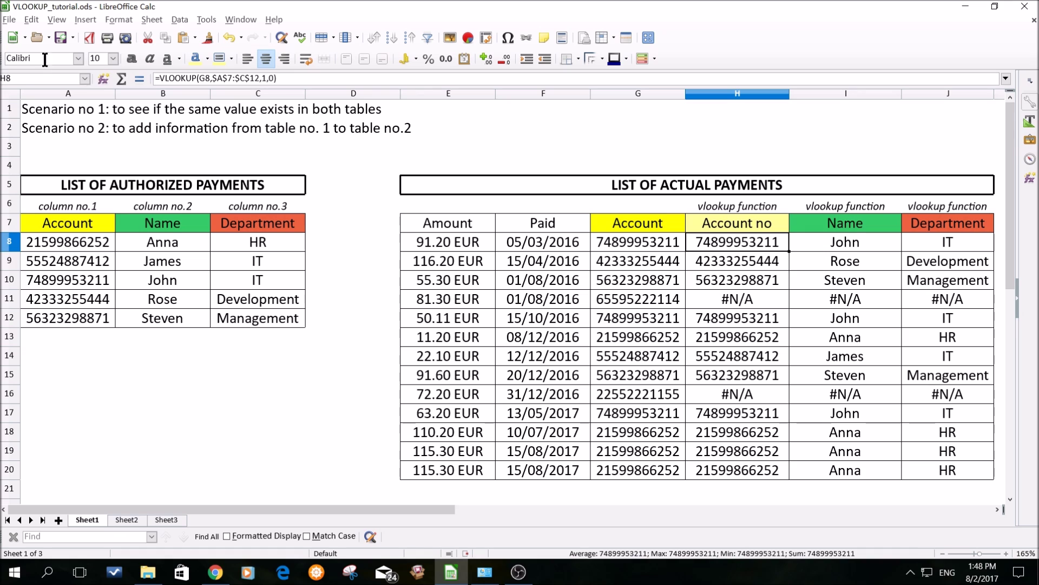
{"action": "left_click", "coordinate": [102, 78]}
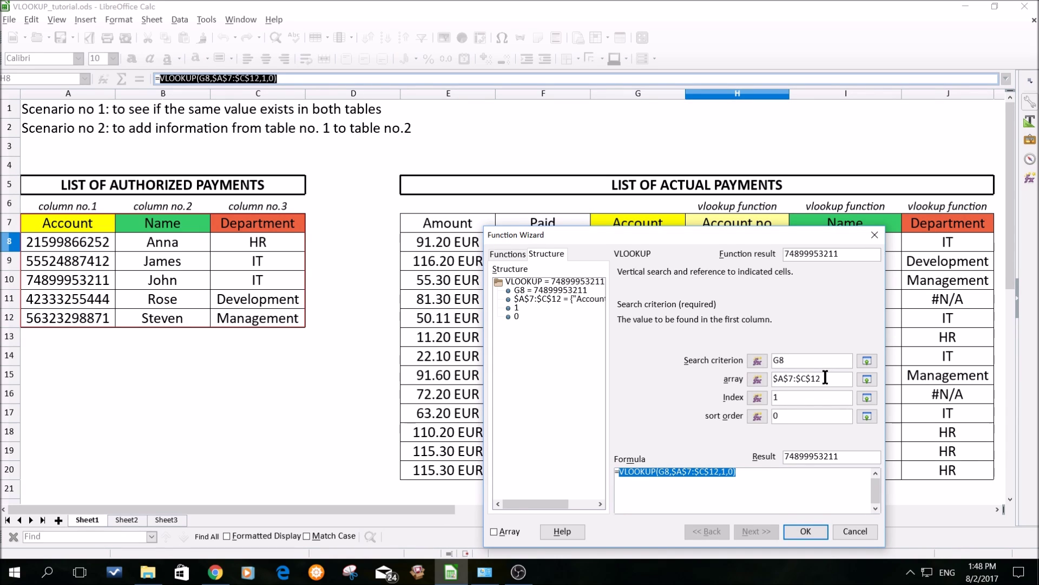
Step: Replace H8's lookup range with A7:C21, anchored as $A$7:$C$21, and confirm
{"action": "left_click_drag", "start_coordinate": [825, 378], "coordinate": [767, 373]}
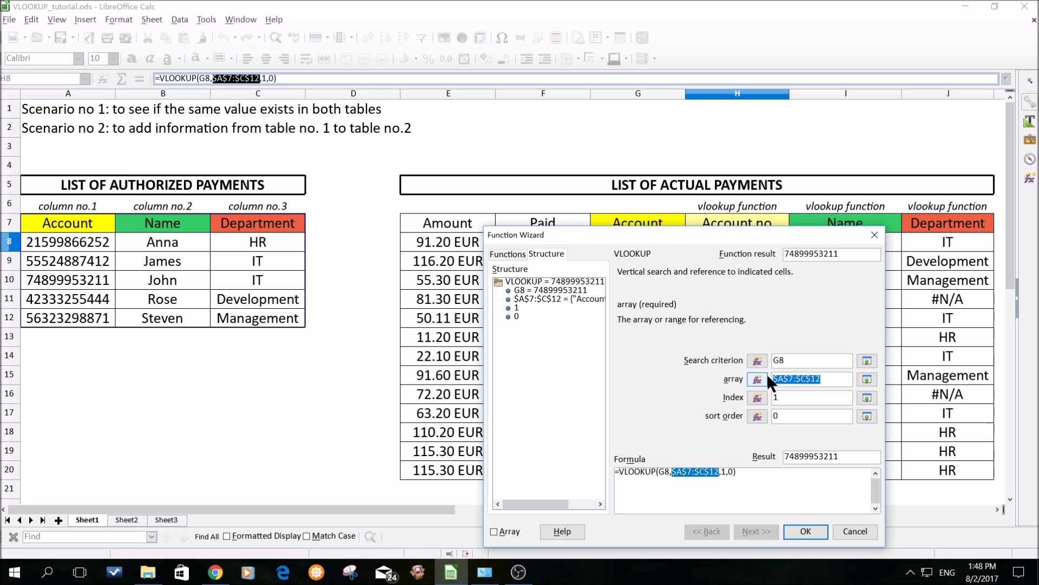
{"action": "key", "text": "Delete"}
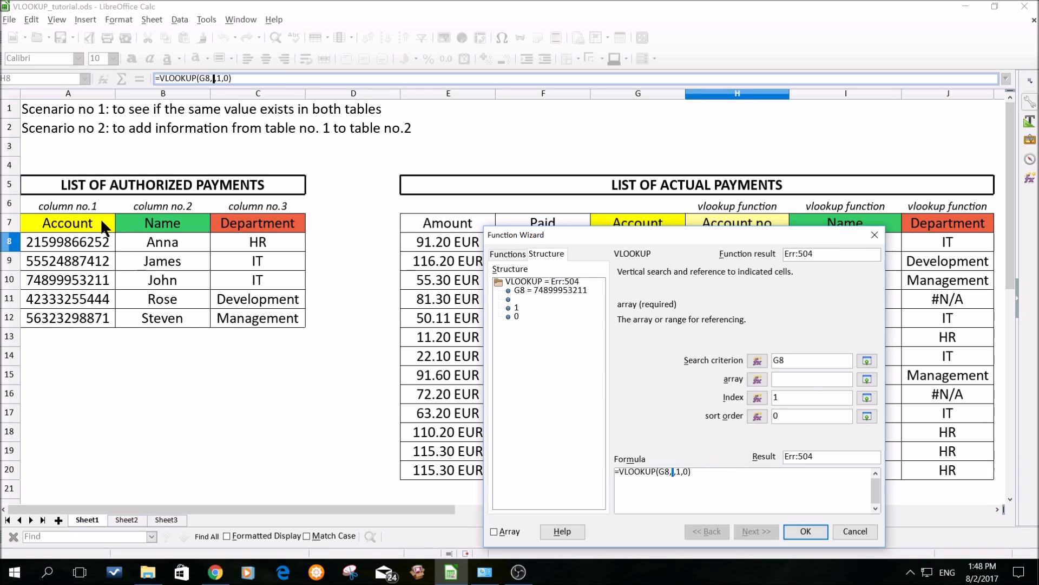
{"action": "left_click_drag", "start_coordinate": [100, 221], "coordinate": [297, 478]}
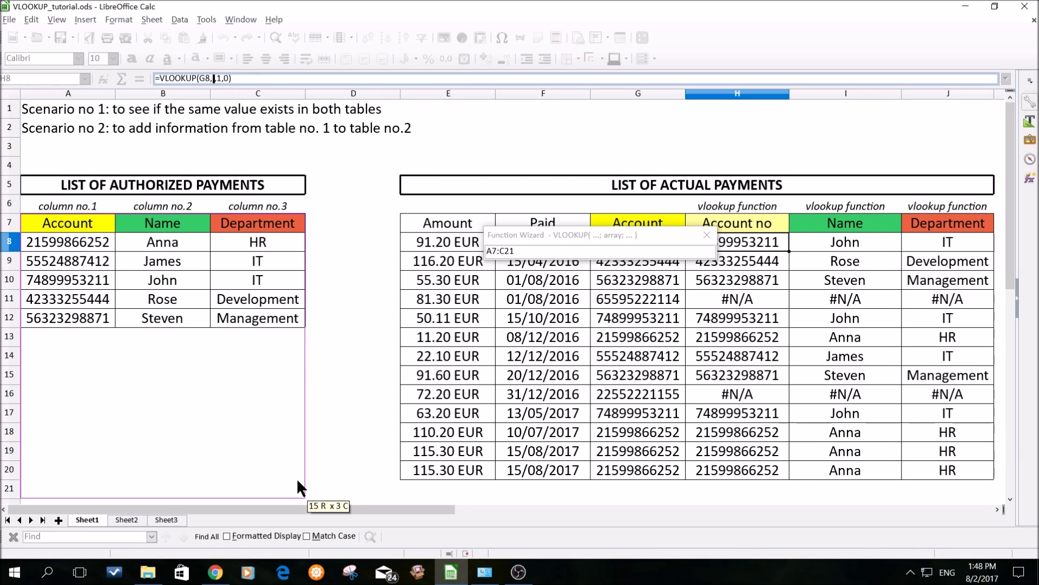
{"action": "left_click", "coordinate": [775, 386]}
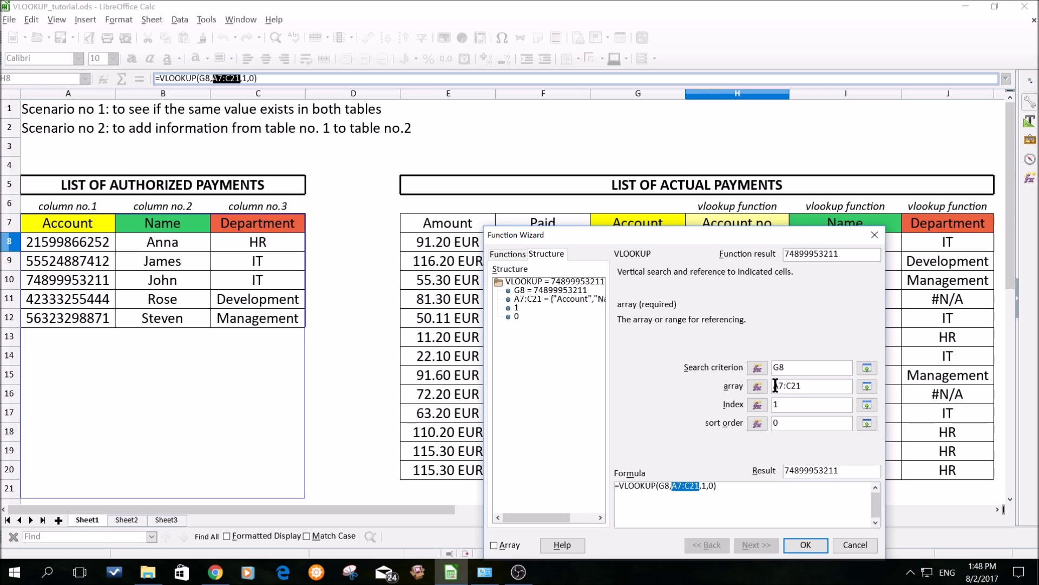
{"action": "type", "text": "$"}
{"action": "key", "text": "Right"}
{"action": "type", "text": "$"}
{"action": "key", "text": "Right"}
{"action": "key", "text": "Right"}
{"action": "type", "text": "$"}
{"action": "key", "text": "Right"}
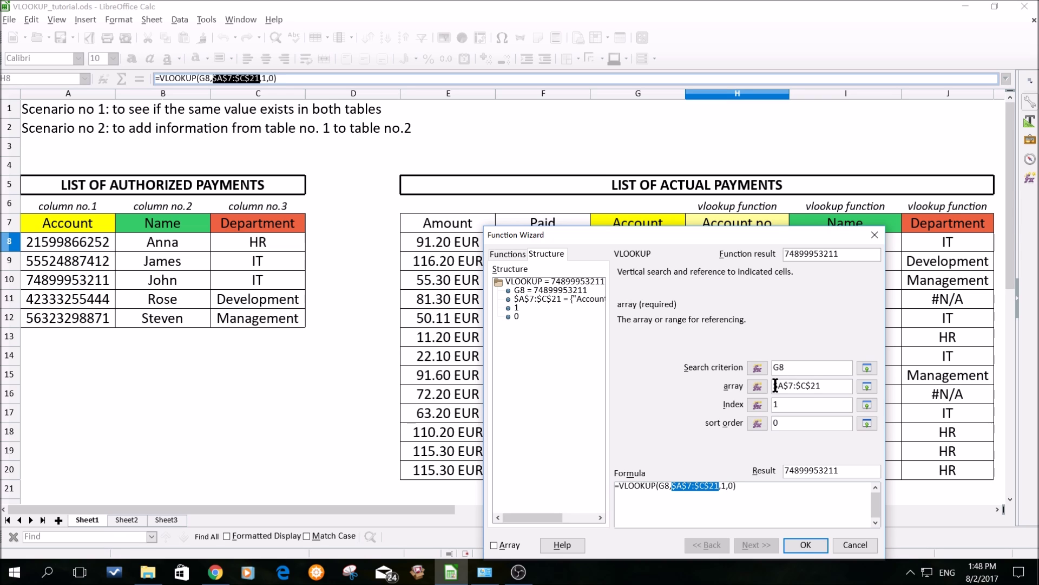
{"action": "left_click", "coordinate": [793, 541]}
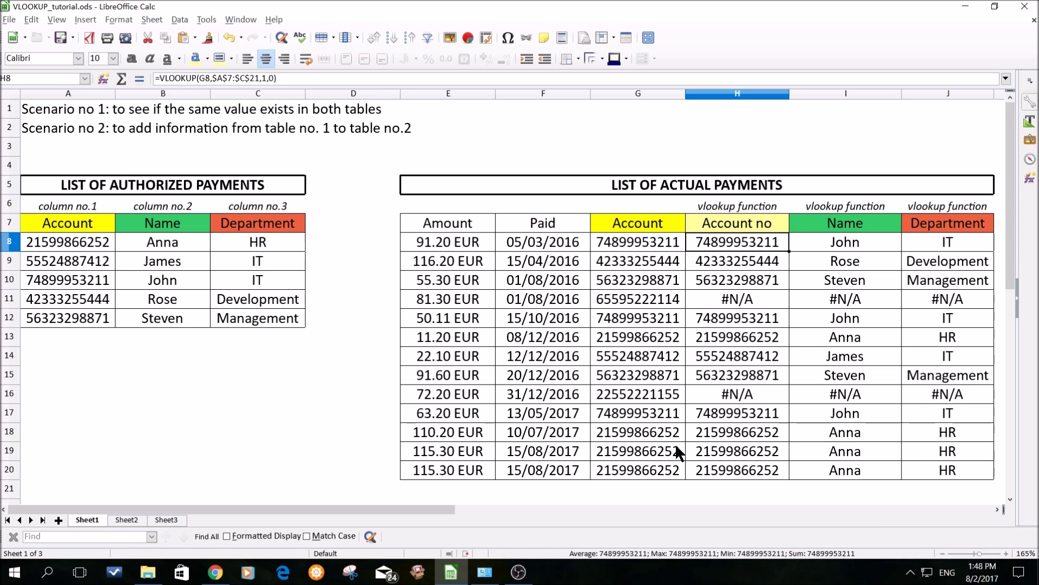
Step: Copy the row 17 payment (E17:G17) into new row 21 at E21
{"action": "scroll", "coordinate": [580, 432], "scroll_direction": "down", "scroll_amount": 1}
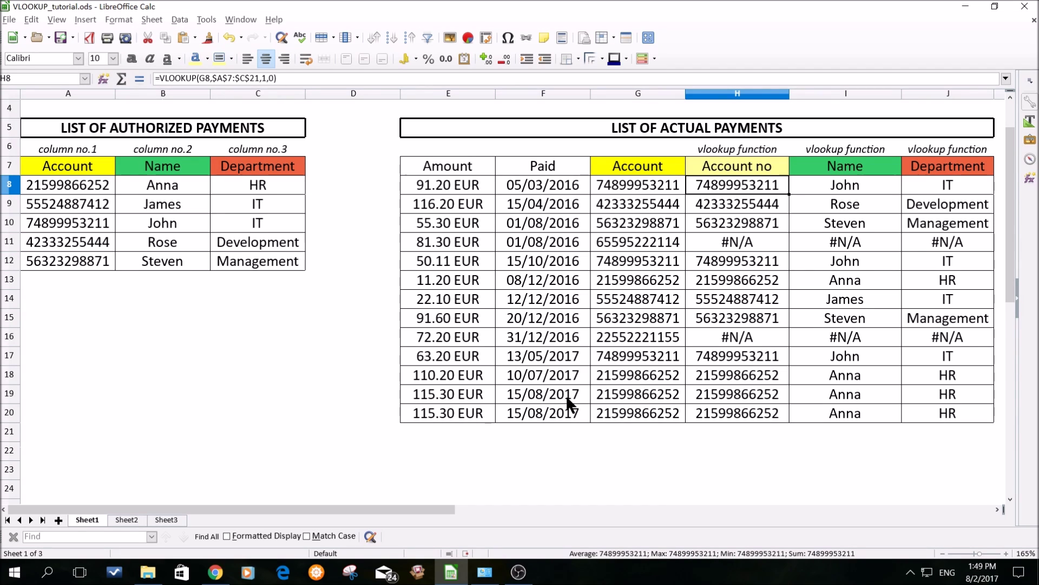
{"action": "left_click_drag", "start_coordinate": [456, 361], "coordinate": [635, 359]}
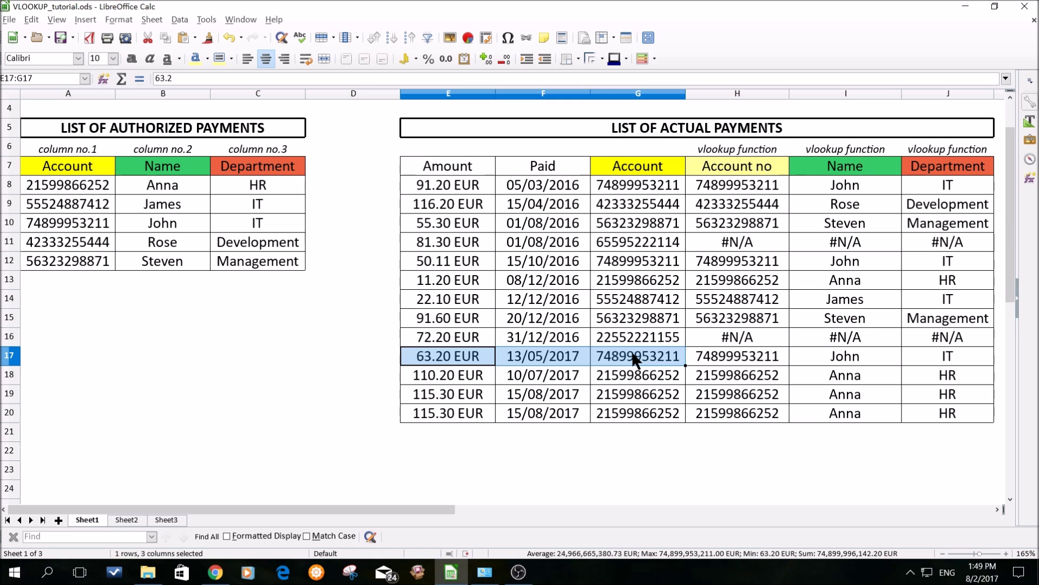
{"action": "key", "text": "ctrl+c"}
{"action": "left_click", "coordinate": [477, 429]}
{"action": "key", "text": "ctrl+v"}
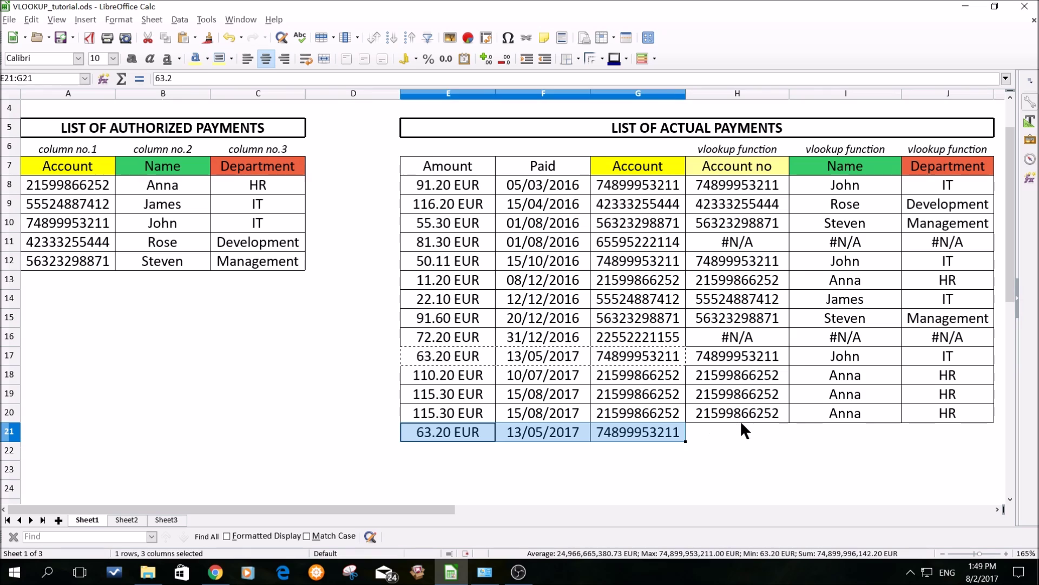
Step: Extend the Account no, Name and Department lookups from row 20 down to row 21
{"action": "left_click", "coordinate": [739, 417]}
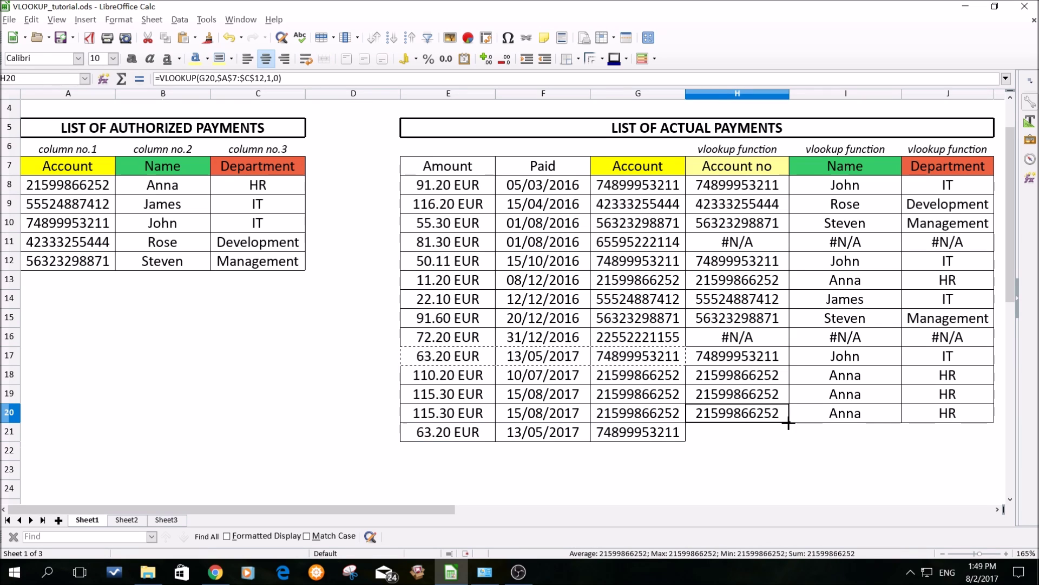
{"action": "left_click_drag", "start_coordinate": [789, 423], "coordinate": [788, 434]}
{"action": "left_click", "coordinate": [837, 410]}
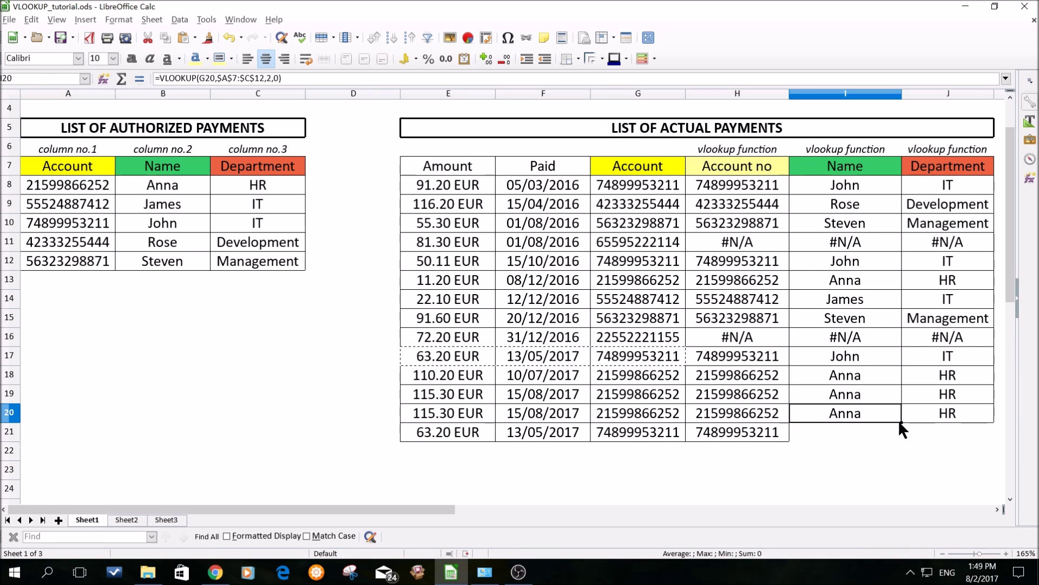
{"action": "left_click_drag", "start_coordinate": [901, 424], "coordinate": [902, 433]}
{"action": "left_click", "coordinate": [934, 415]}
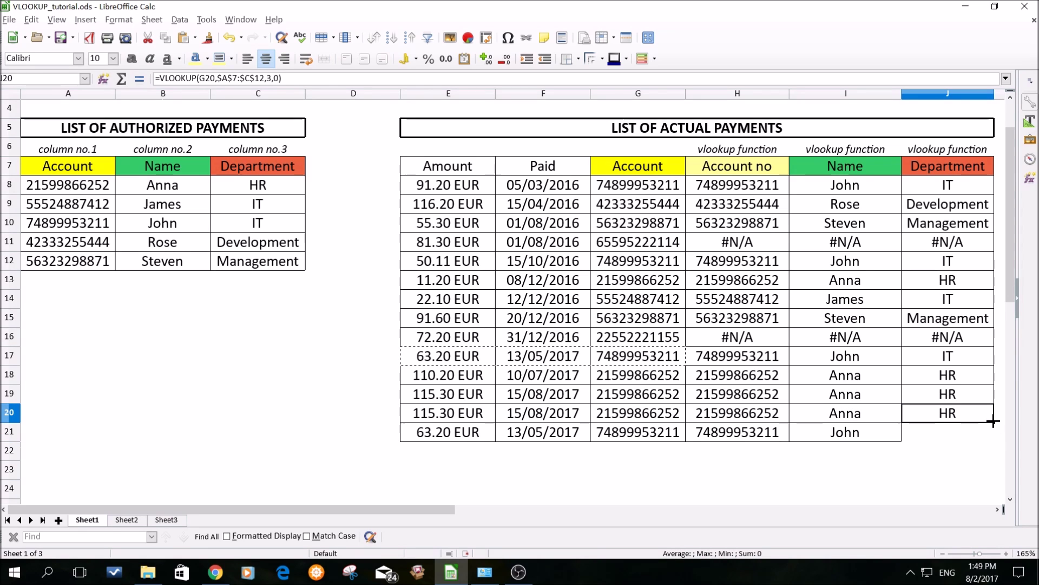
{"action": "left_click_drag", "start_coordinate": [992, 425], "coordinate": [995, 440]}
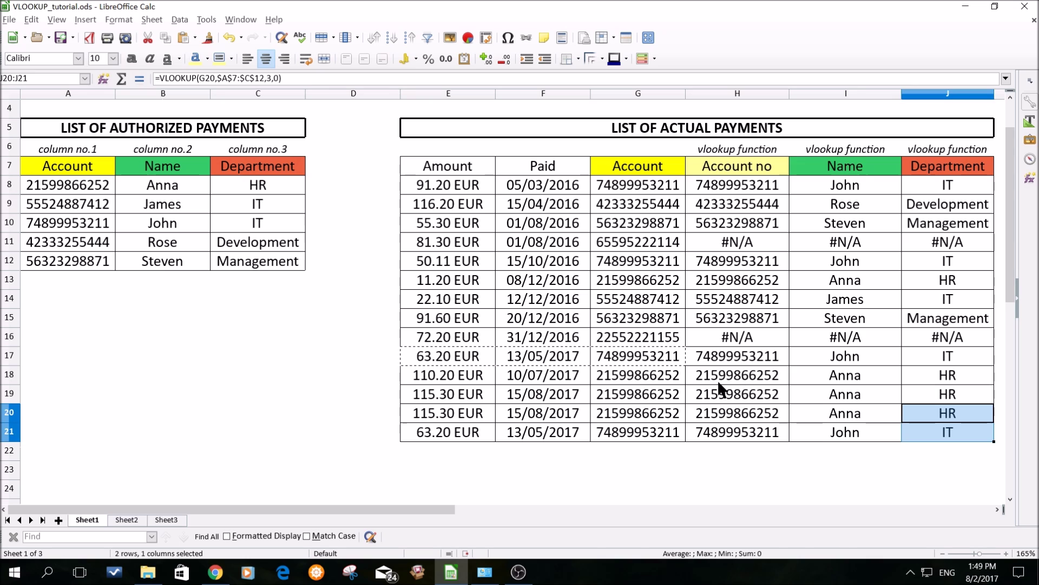
{"action": "left_click", "coordinate": [717, 379]}
{"action": "scroll", "coordinate": [563, 287], "scroll_direction": "up", "scroll_amount": 1}
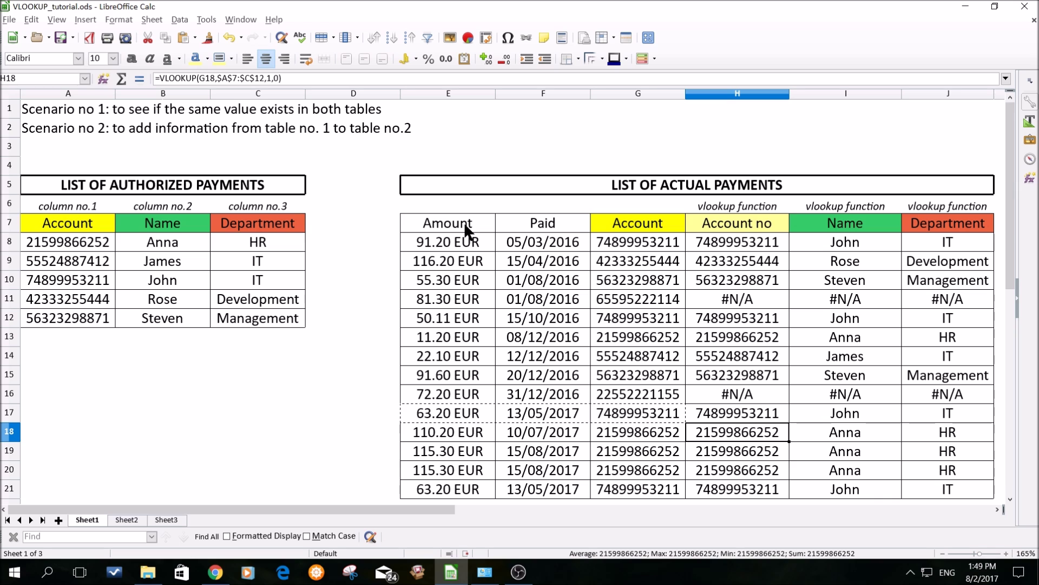
Step: Sort the table E7:J22 ascending by the Account column via Data > Sort
{"action": "left_click_drag", "start_coordinate": [465, 225], "coordinate": [877, 244]}
{"action": "left_click_drag", "start_coordinate": [931, 279], "coordinate": [951, 497]}
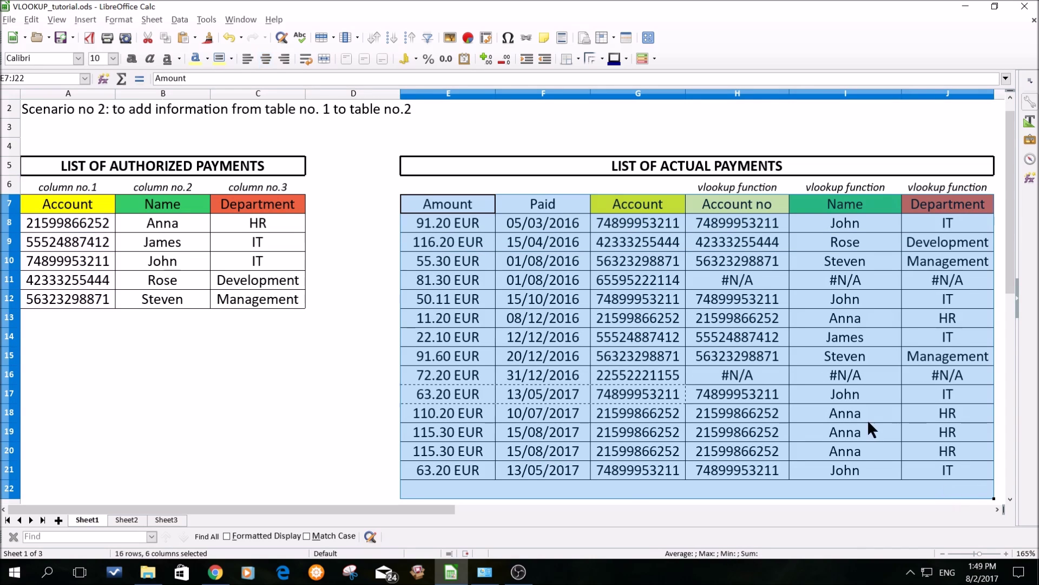
{"action": "left_click", "coordinate": [180, 19]}
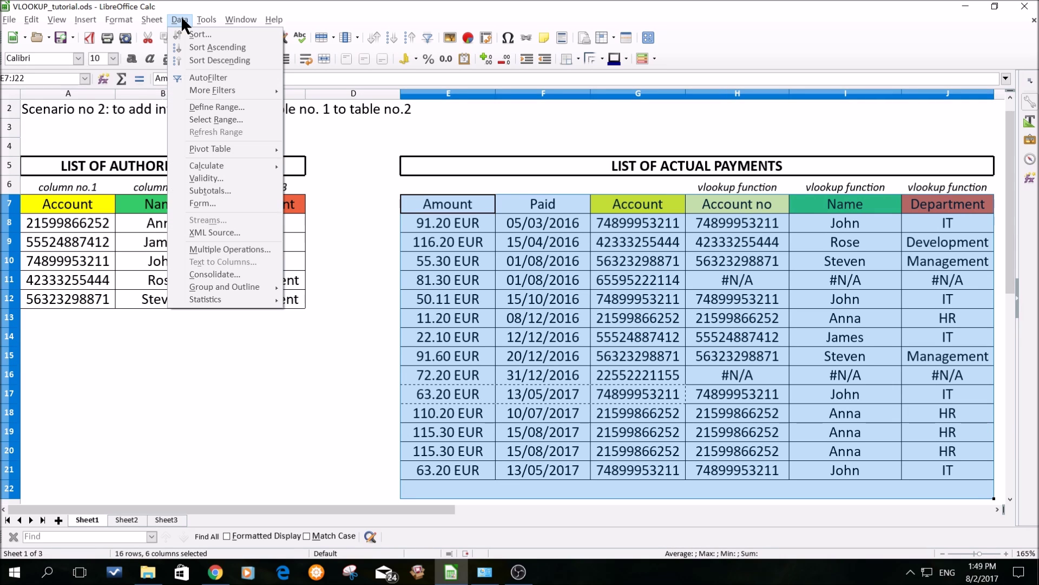
{"action": "left_click", "coordinate": [191, 36]}
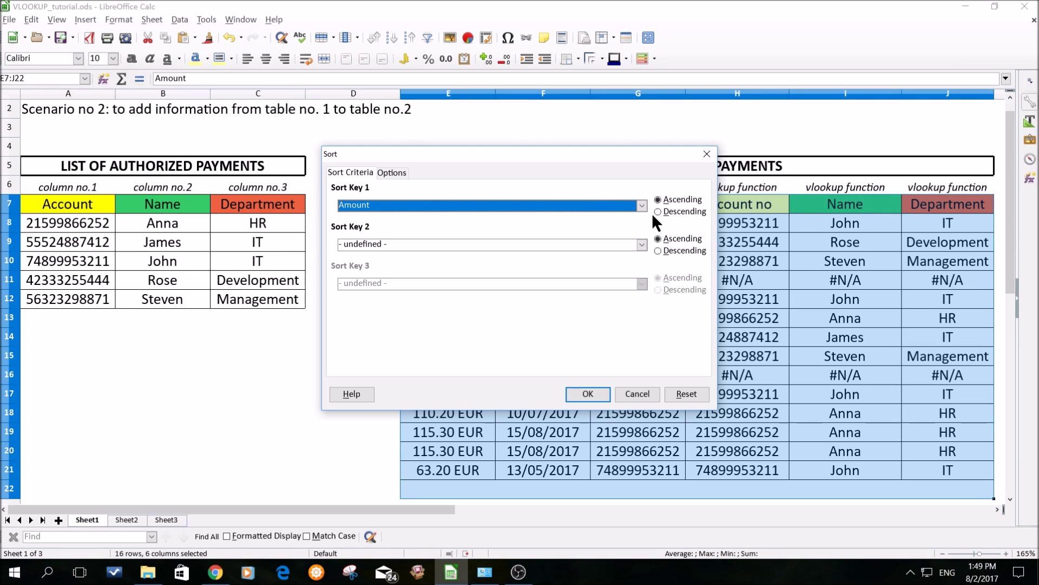
{"action": "left_click", "coordinate": [644, 206]}
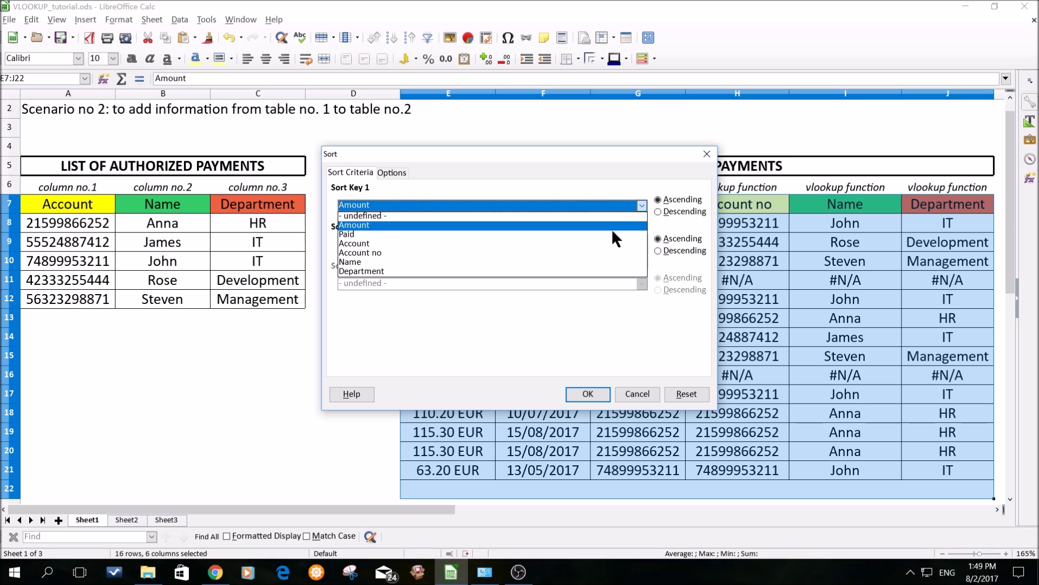
{"action": "left_click", "coordinate": [607, 248]}
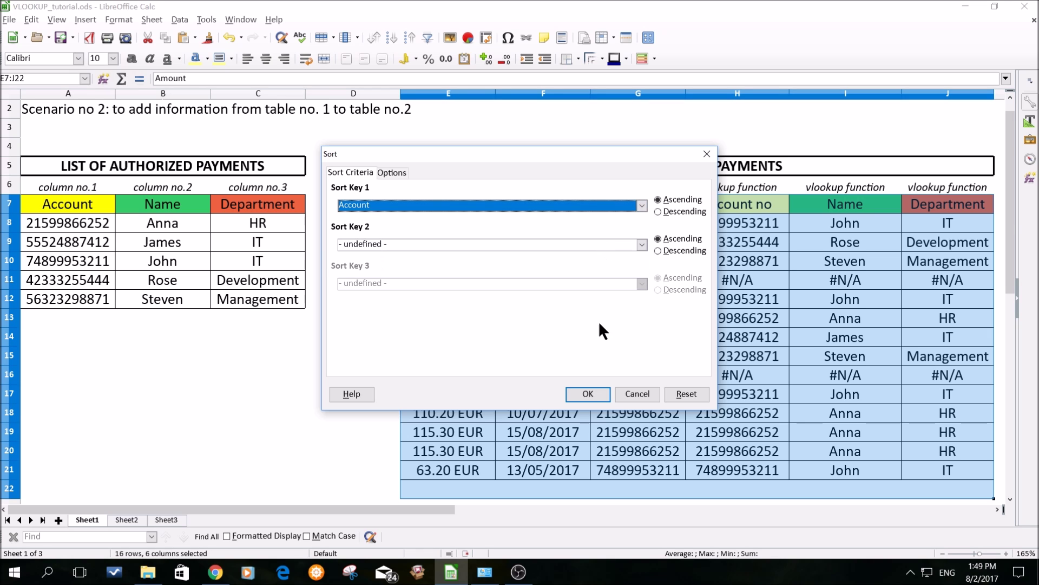
{"action": "left_click", "coordinate": [589, 394]}
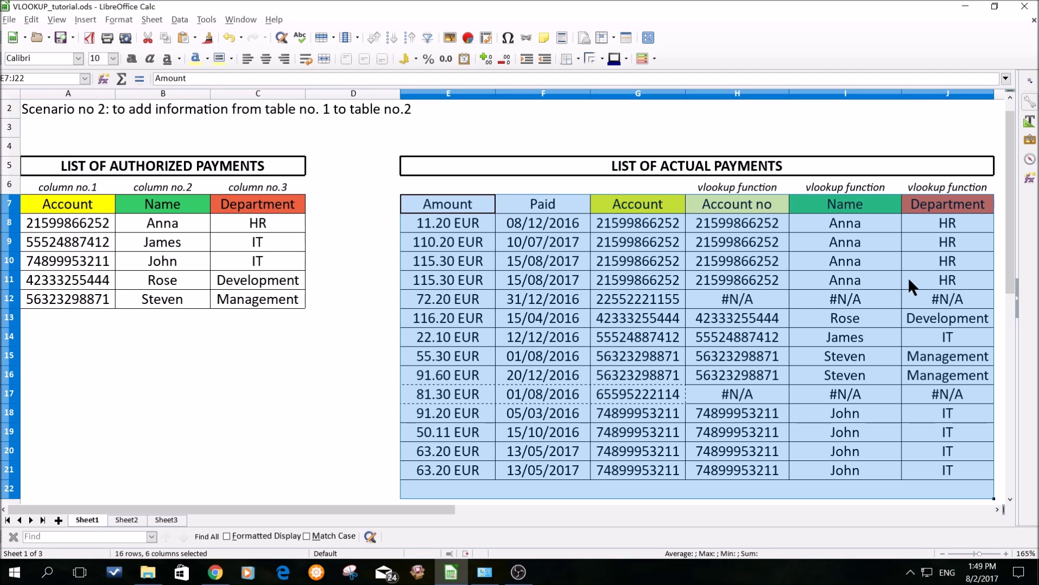
{"action": "left_click", "coordinate": [791, 248]}
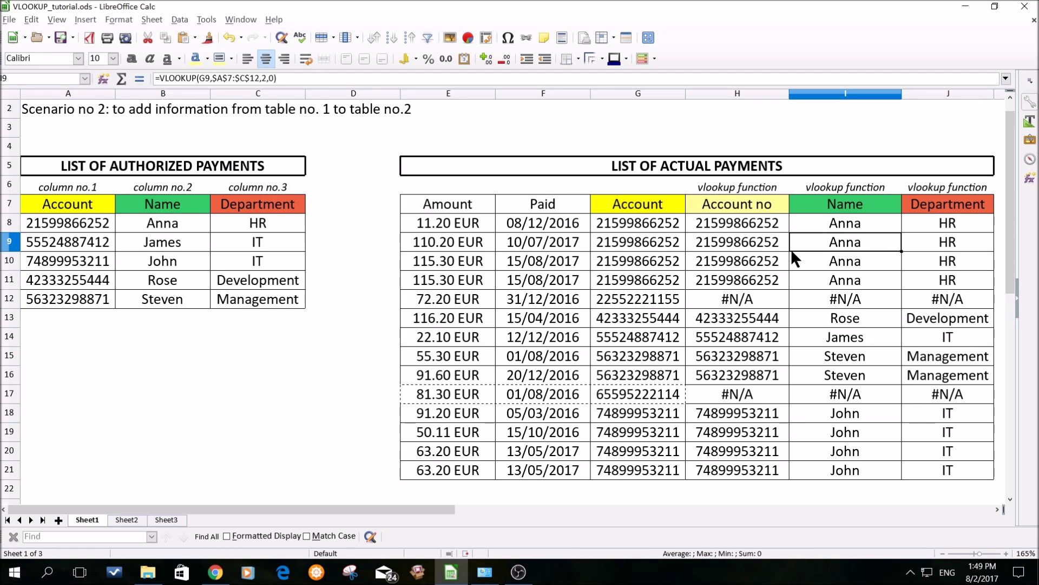
Step: Change Anna's department in C8 from HR to Management using autocomplete
{"action": "left_click", "coordinate": [657, 222]}
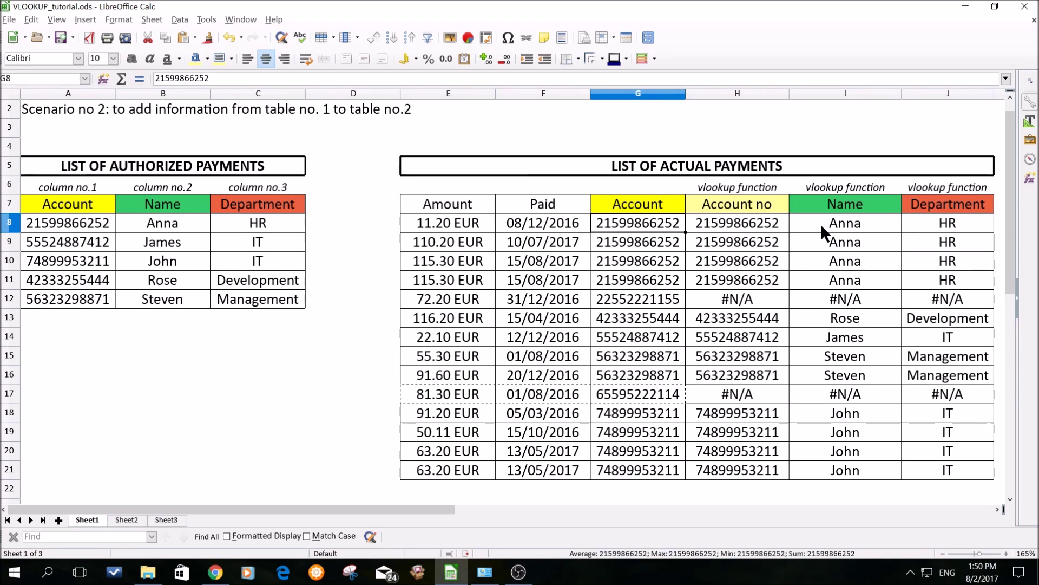
{"action": "left_click", "coordinate": [275, 224]}
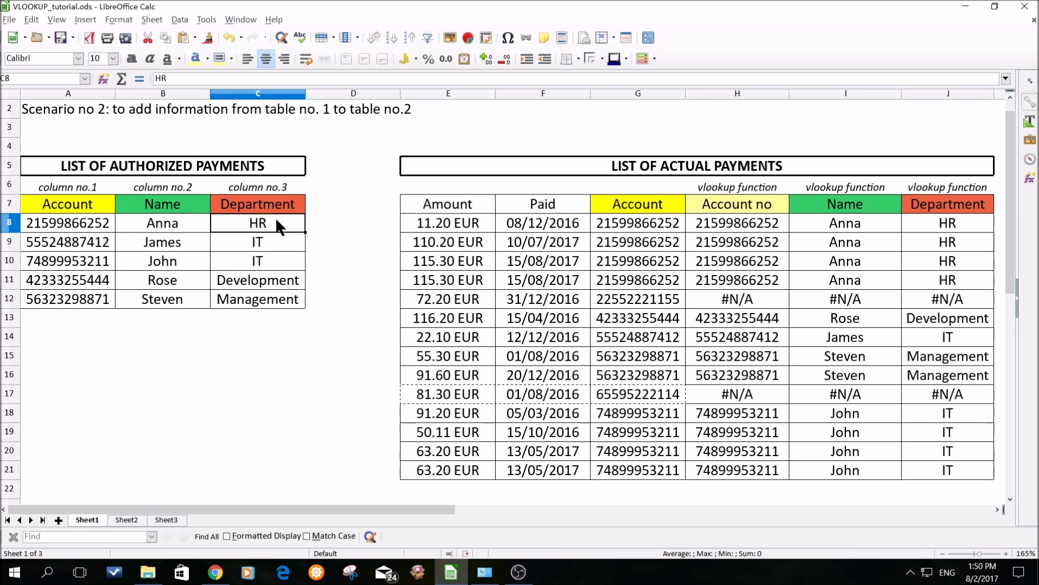
{"action": "type", "text": "M"}
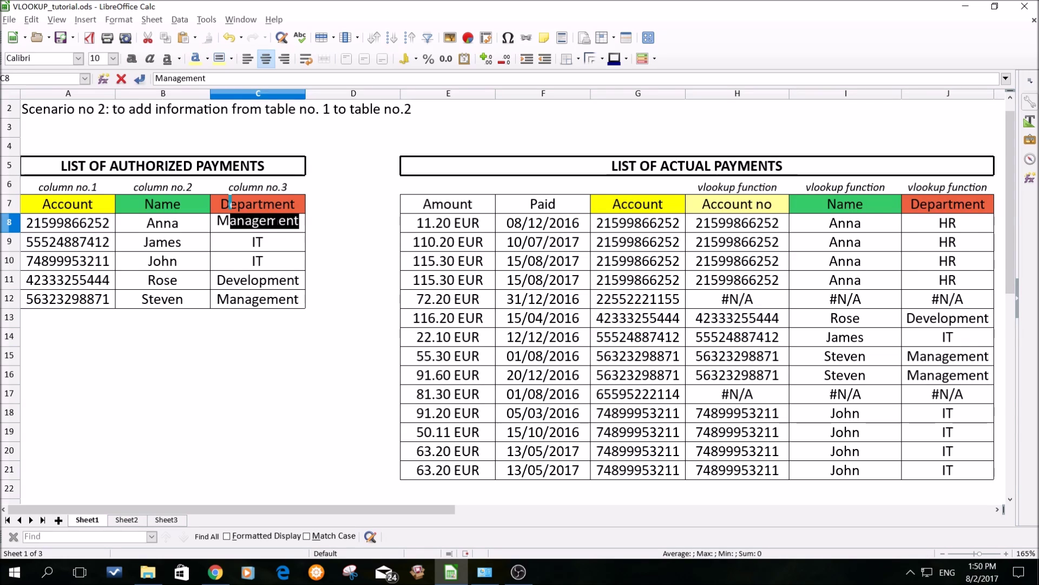
{"action": "key", "text": "Return"}
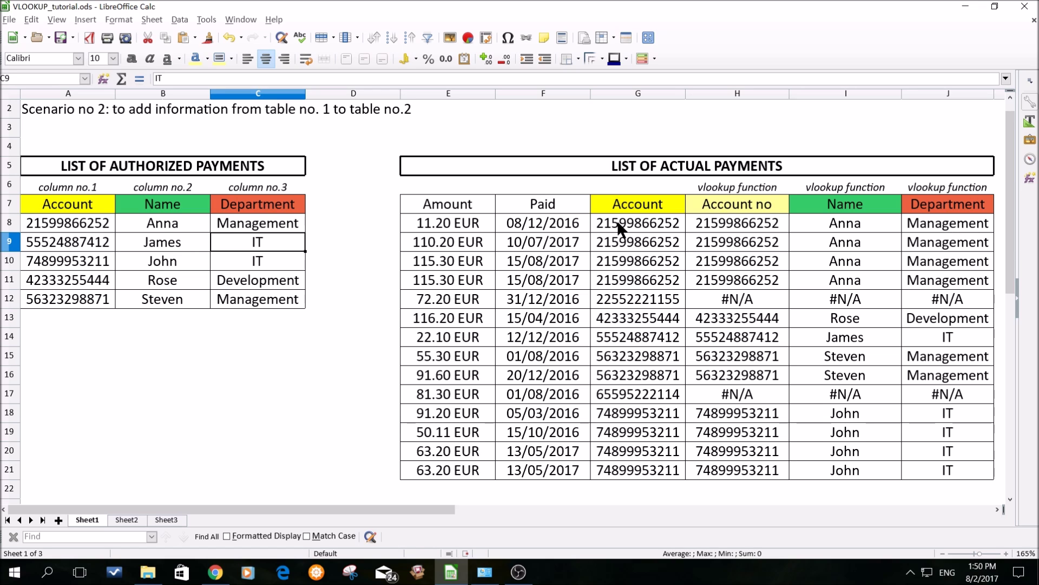
{"action": "left_click", "coordinate": [94, 229]}
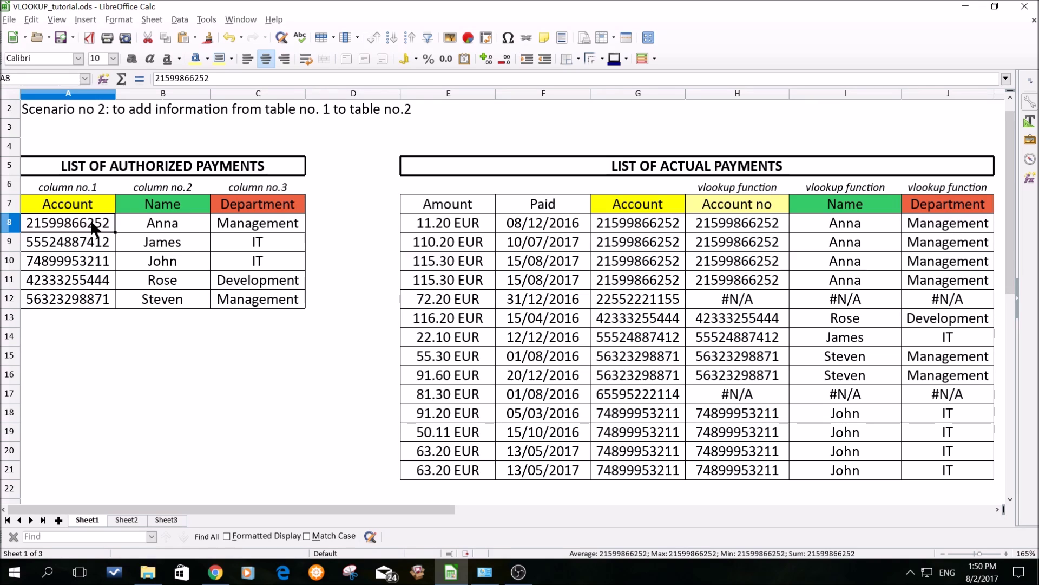
{"action": "type", "text": "256"}
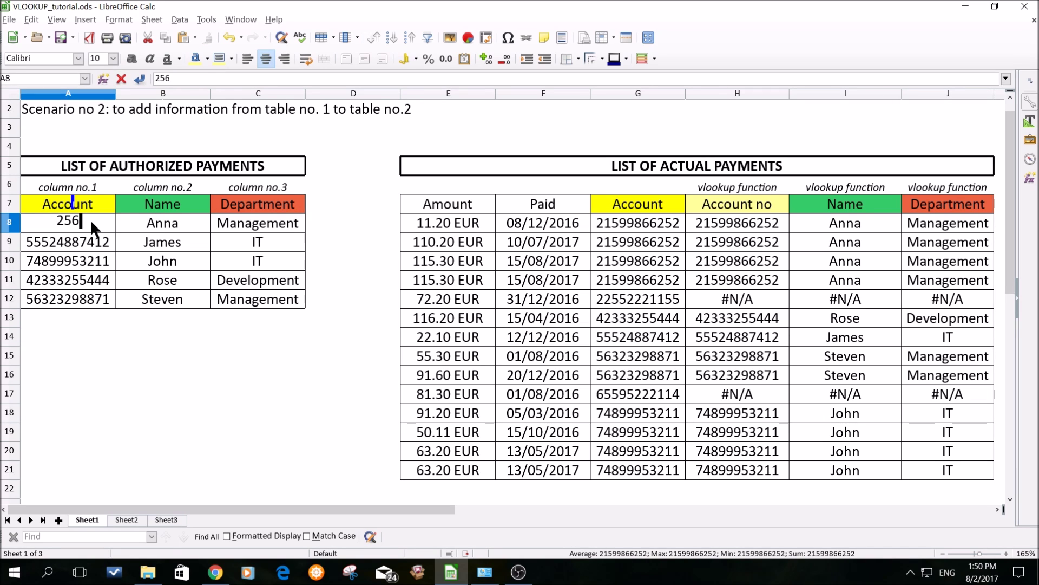
{"action": "key", "text": "Return"}
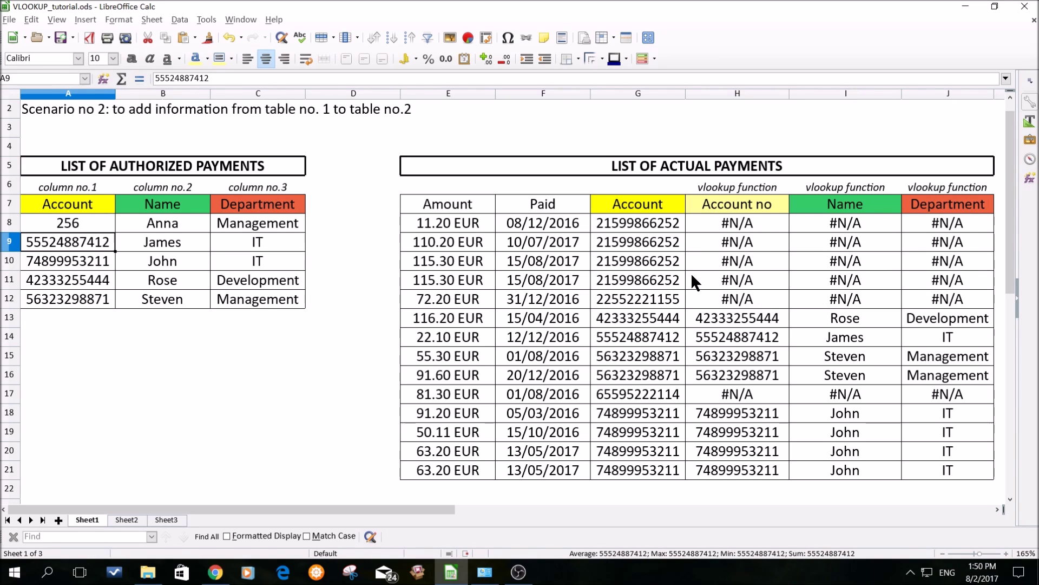
{"action": "left_click", "coordinate": [229, 33]}
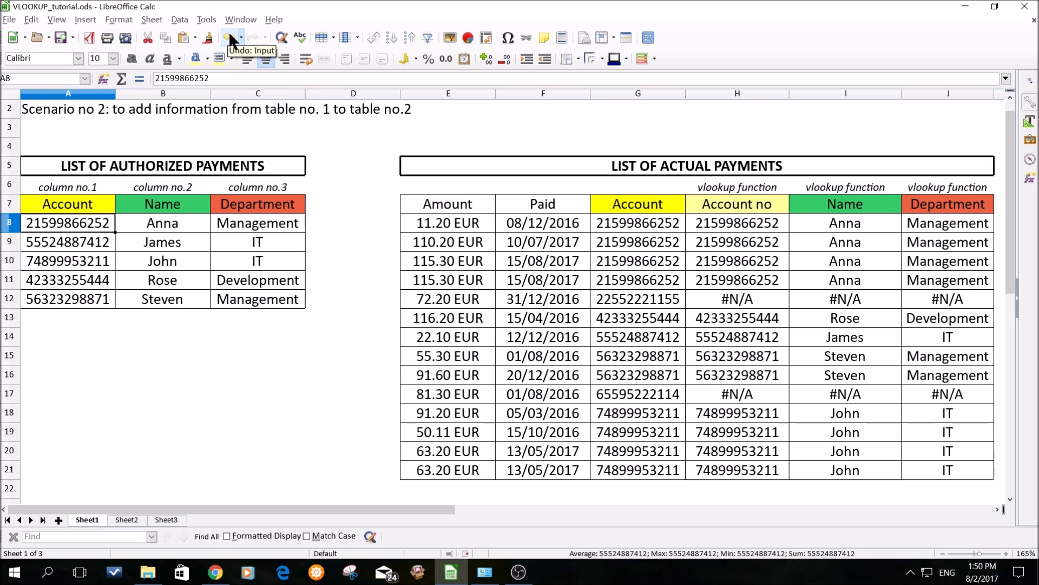
Step: Set the first payment's account in G8 to 2568
{"action": "left_click", "coordinate": [648, 226]}
{"action": "type", "text": "2568"}
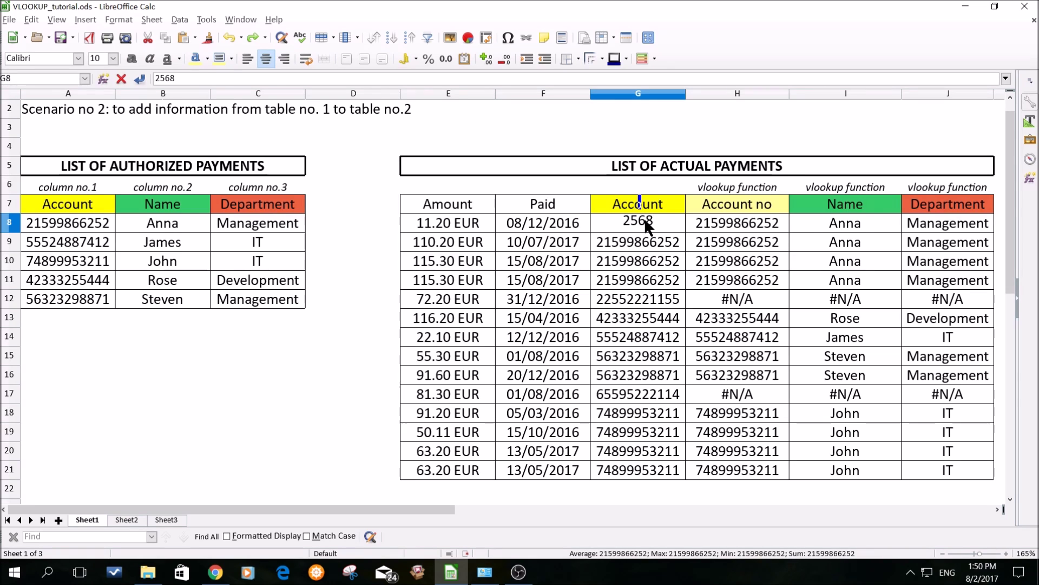
{"action": "key", "text": "Return"}
{"action": "left_click", "coordinate": [648, 226]}
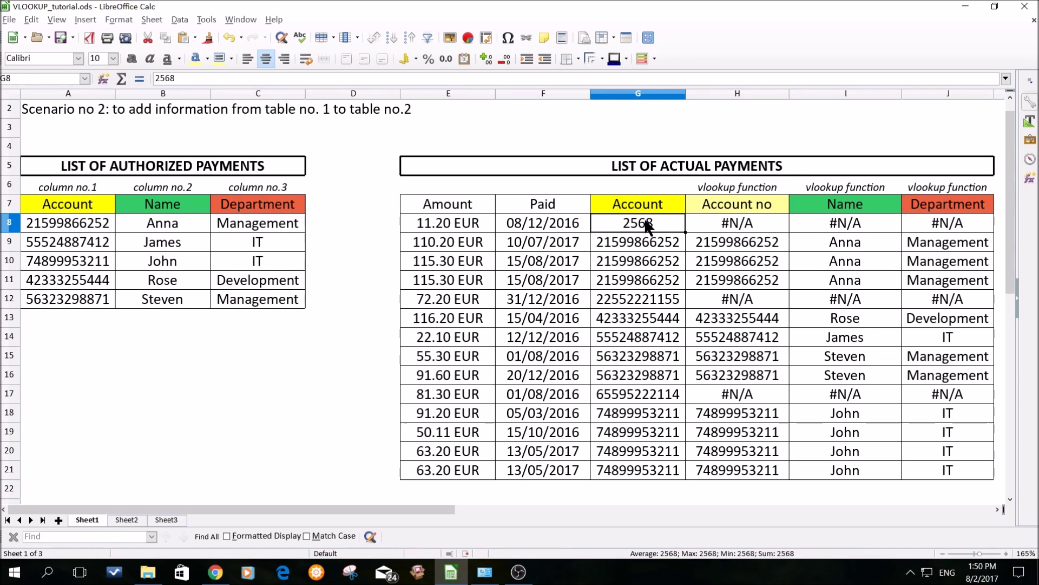